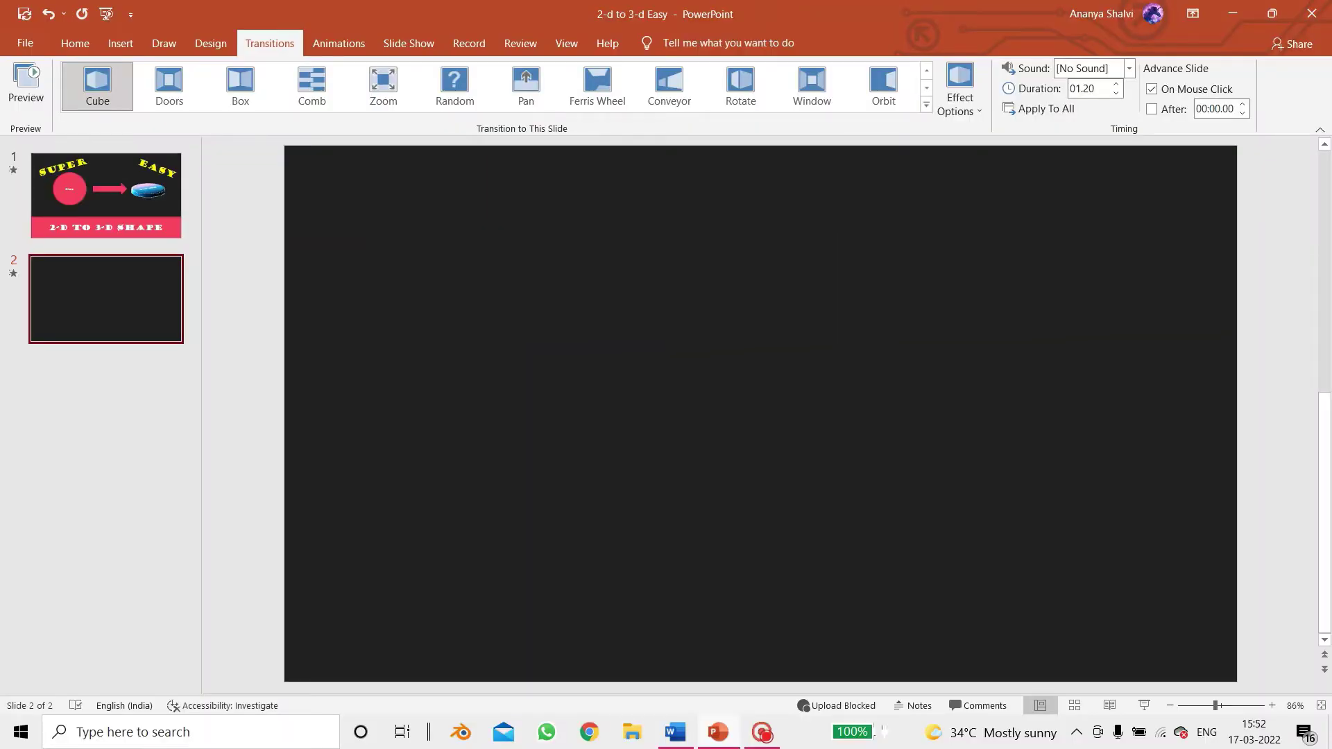
Step: Draw a large Oval circle, about 8 cm wide, and move it left of the slide centre
{"action": "left_click", "coordinate": [123, 50]}
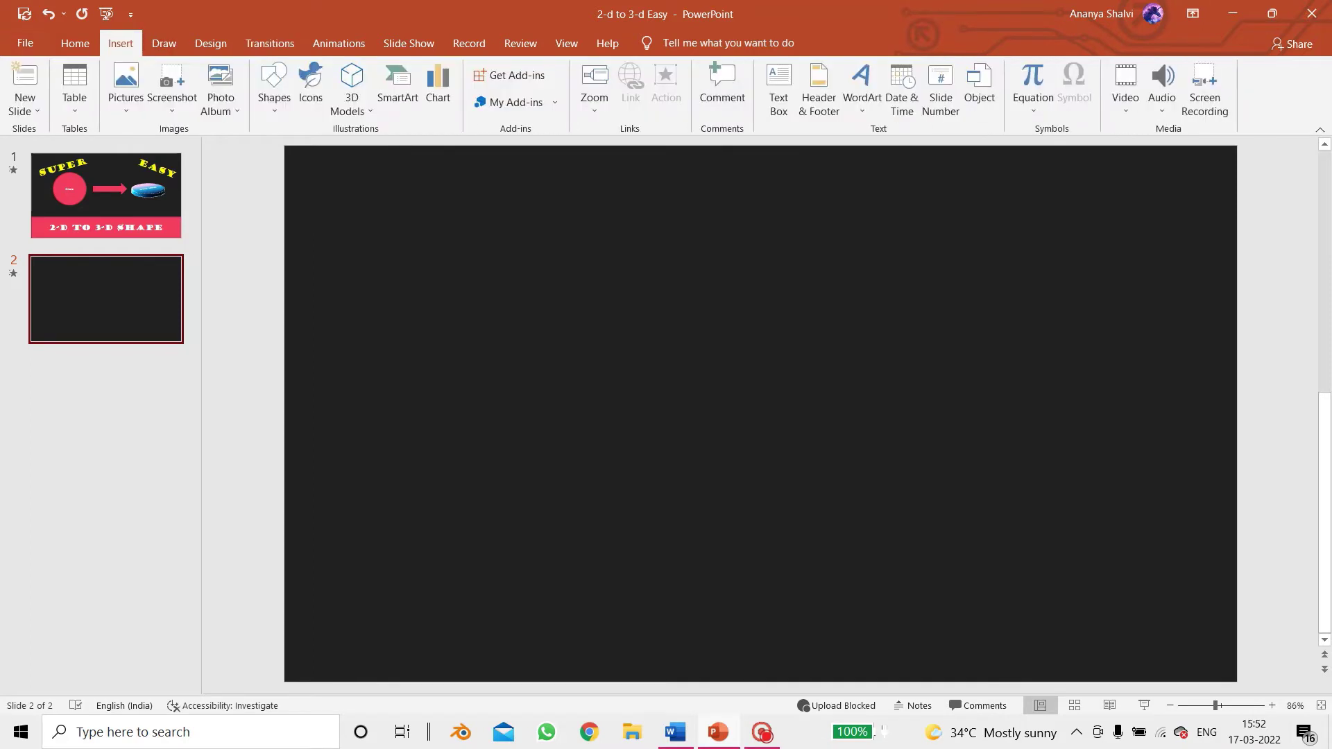
{"action": "left_click", "coordinate": [75, 43]}
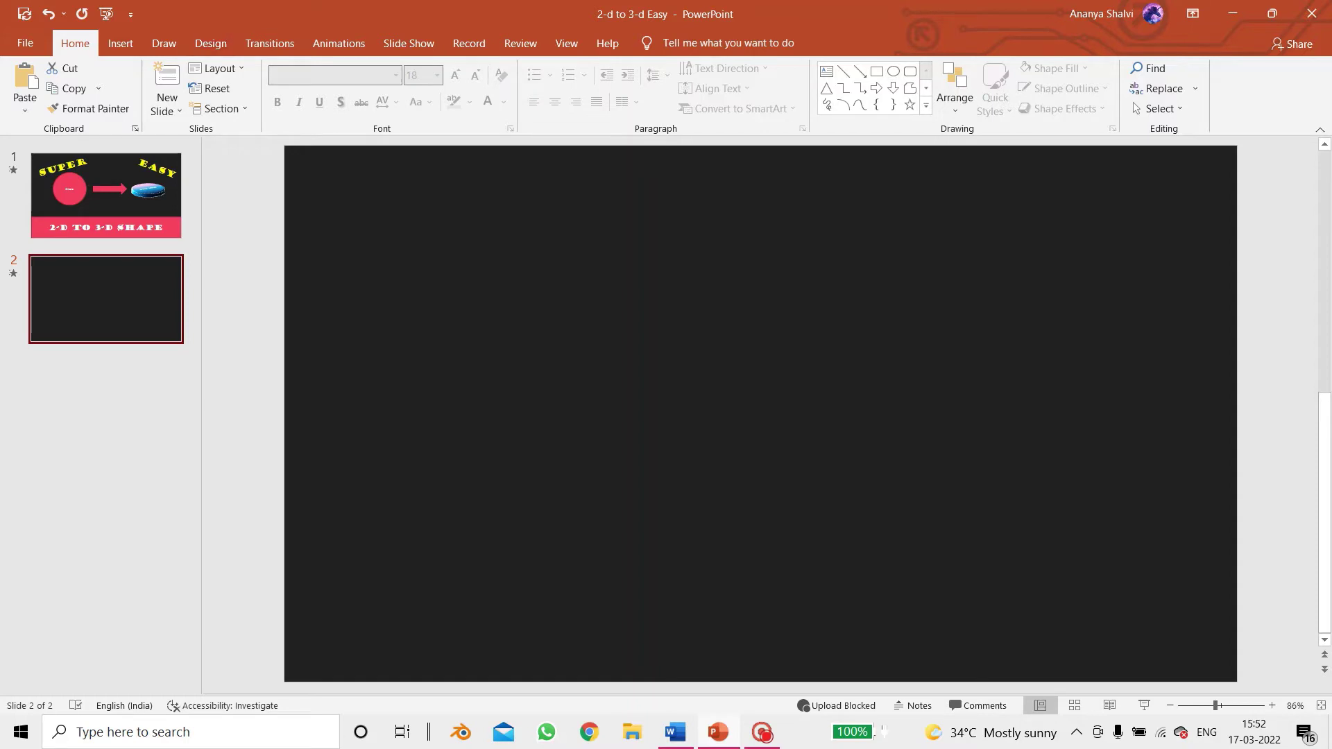
{"action": "left_click", "coordinate": [121, 43]}
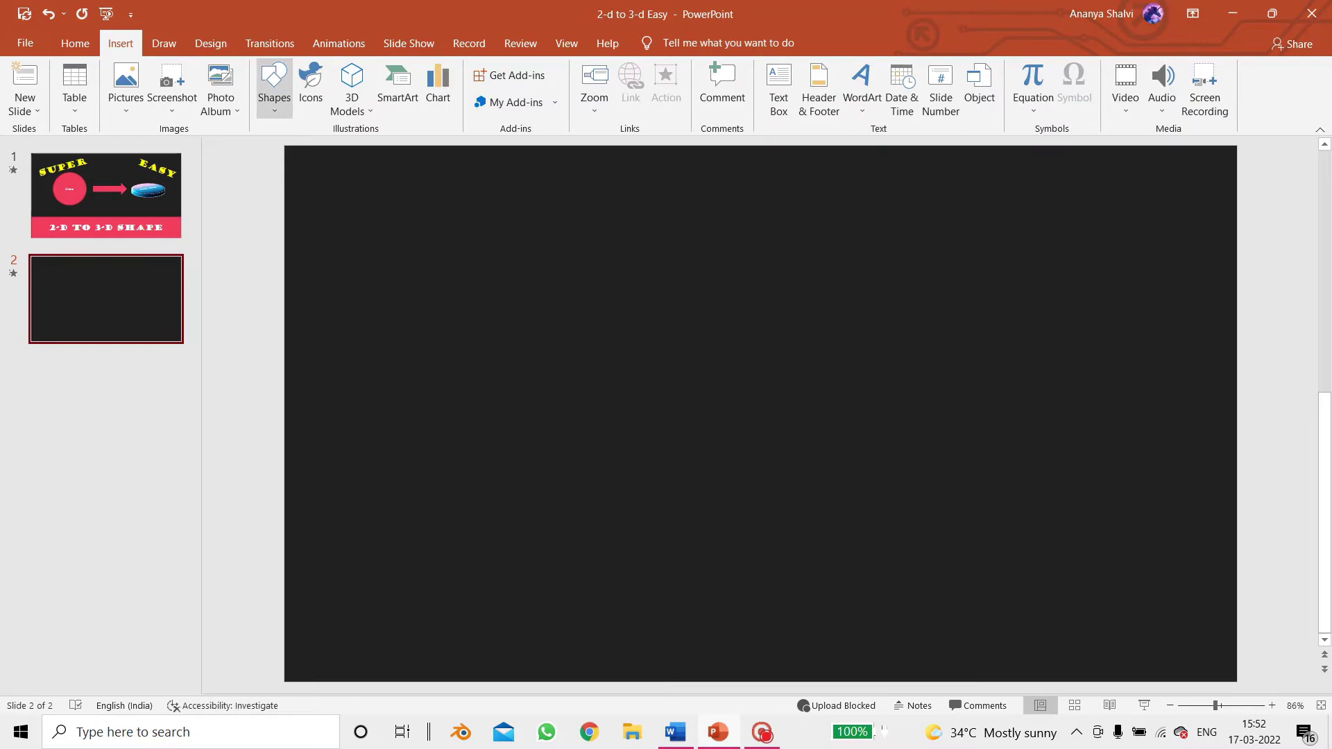
{"action": "left_click", "coordinate": [274, 86]}
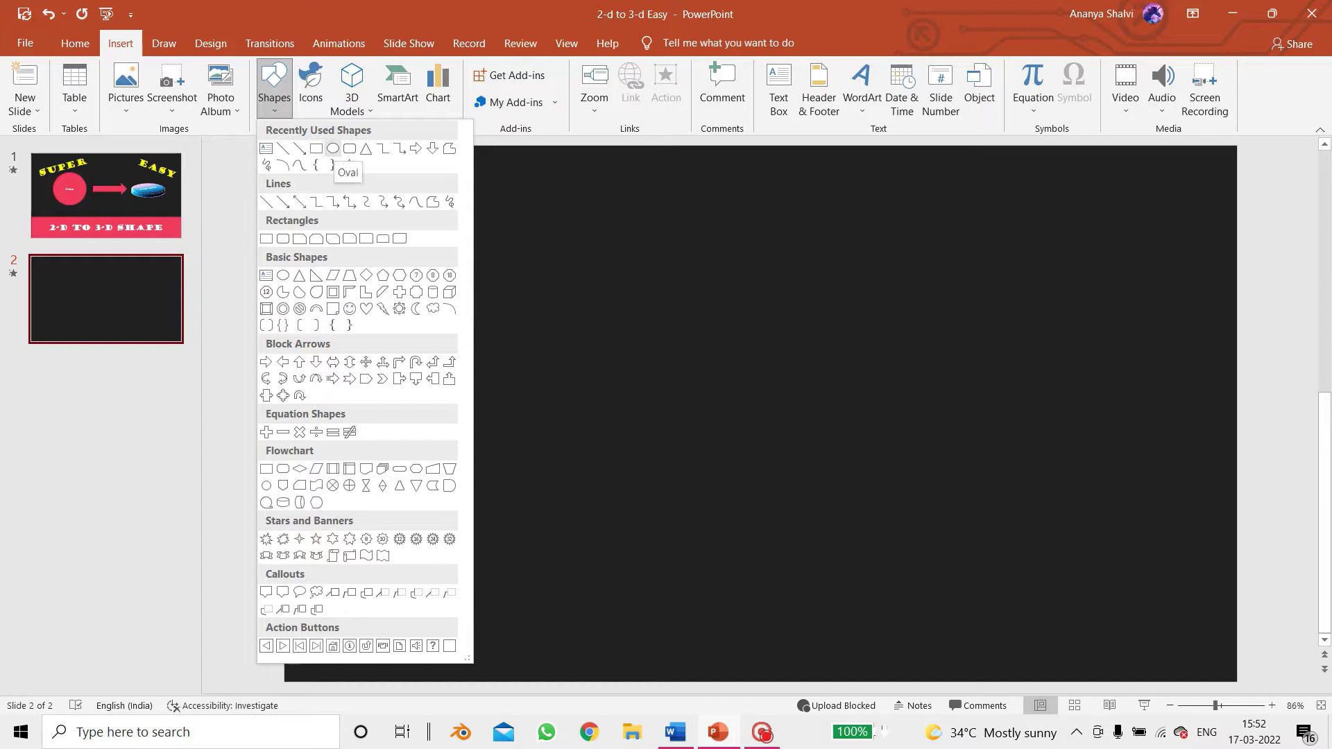
{"action": "left_click", "coordinate": [333, 148]}
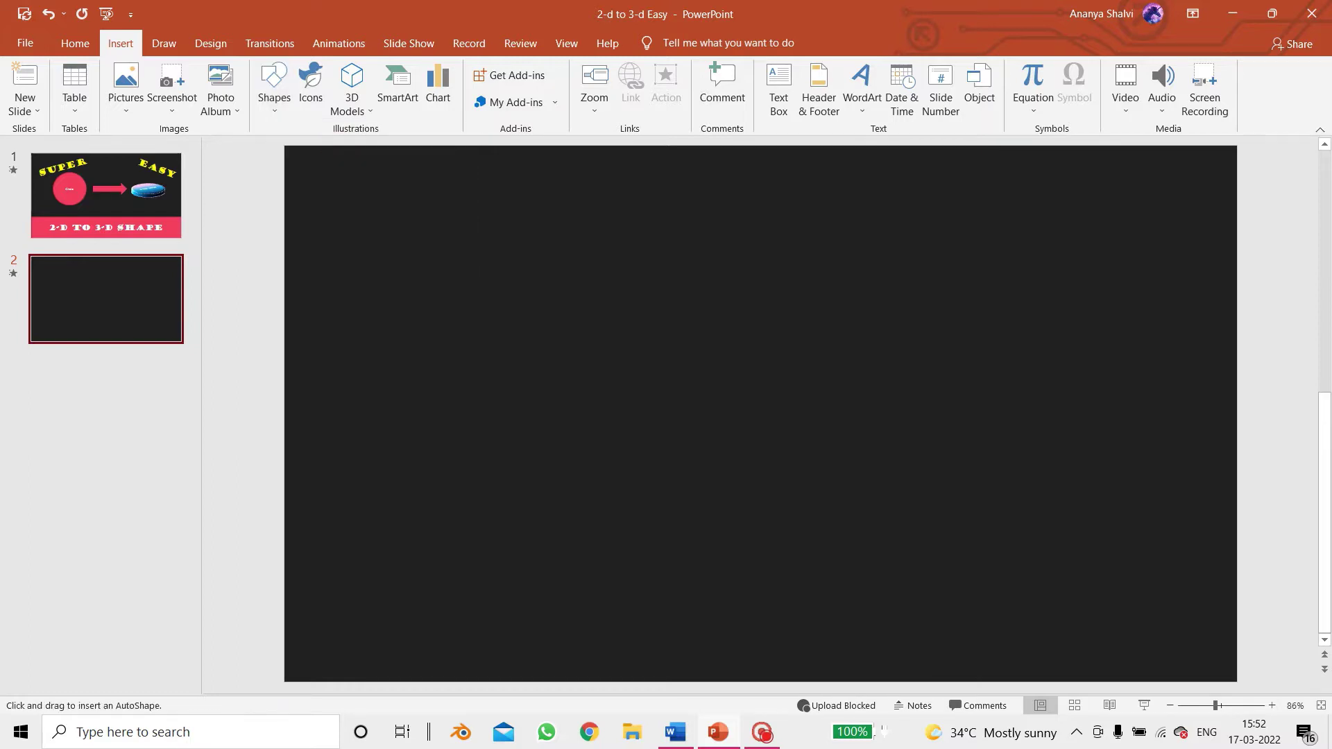
{"action": "left_click_drag", "start_coordinate": [481, 327], "coordinate": [708, 551]}
{"action": "left_click_drag", "start_coordinate": [616, 471], "coordinate": [589, 446]}
{"action": "left_click", "coordinate": [569, 403]}
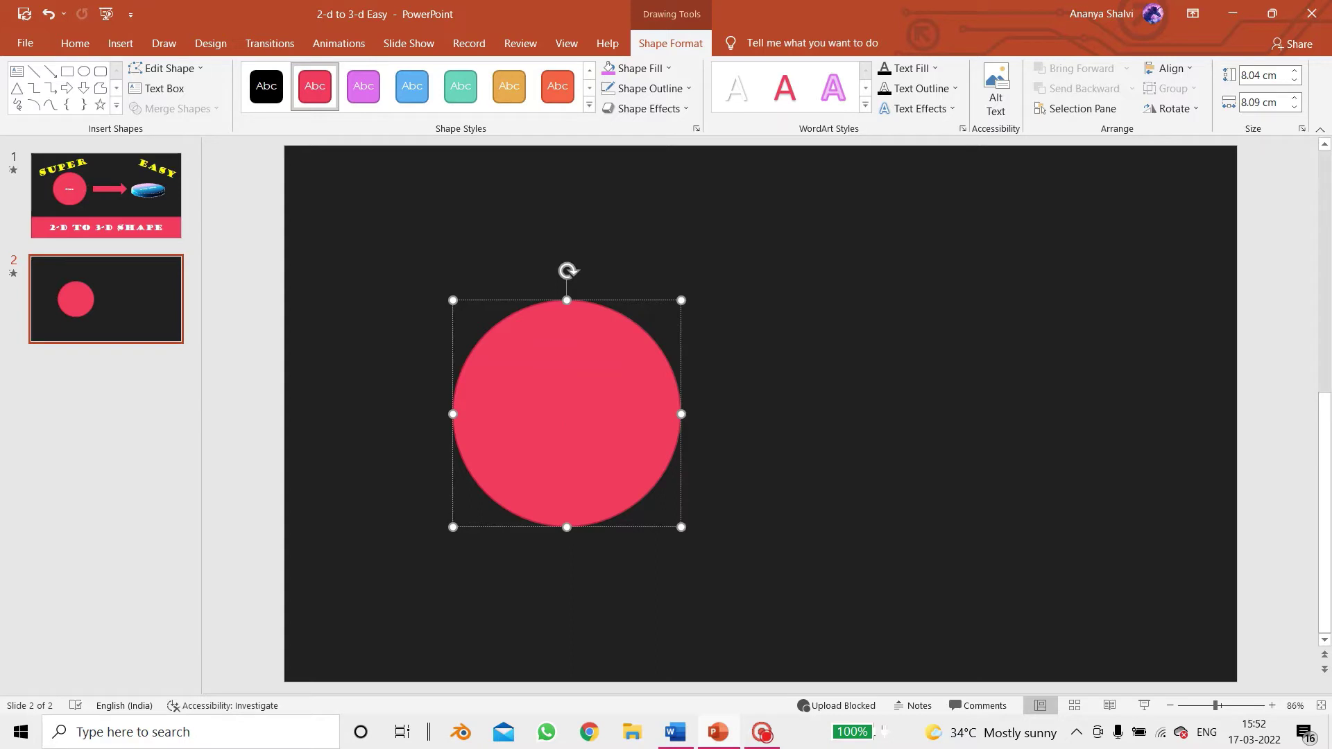
Step: Type the label 'Shape' inside the circle and nudge the circle slightly left
{"action": "key", "text": "Caps_Lock"}
{"action": "type", "text": "S"}
{"action": "key", "text": "Caps_Lock"}
{"action": "type", "text": "ha"}
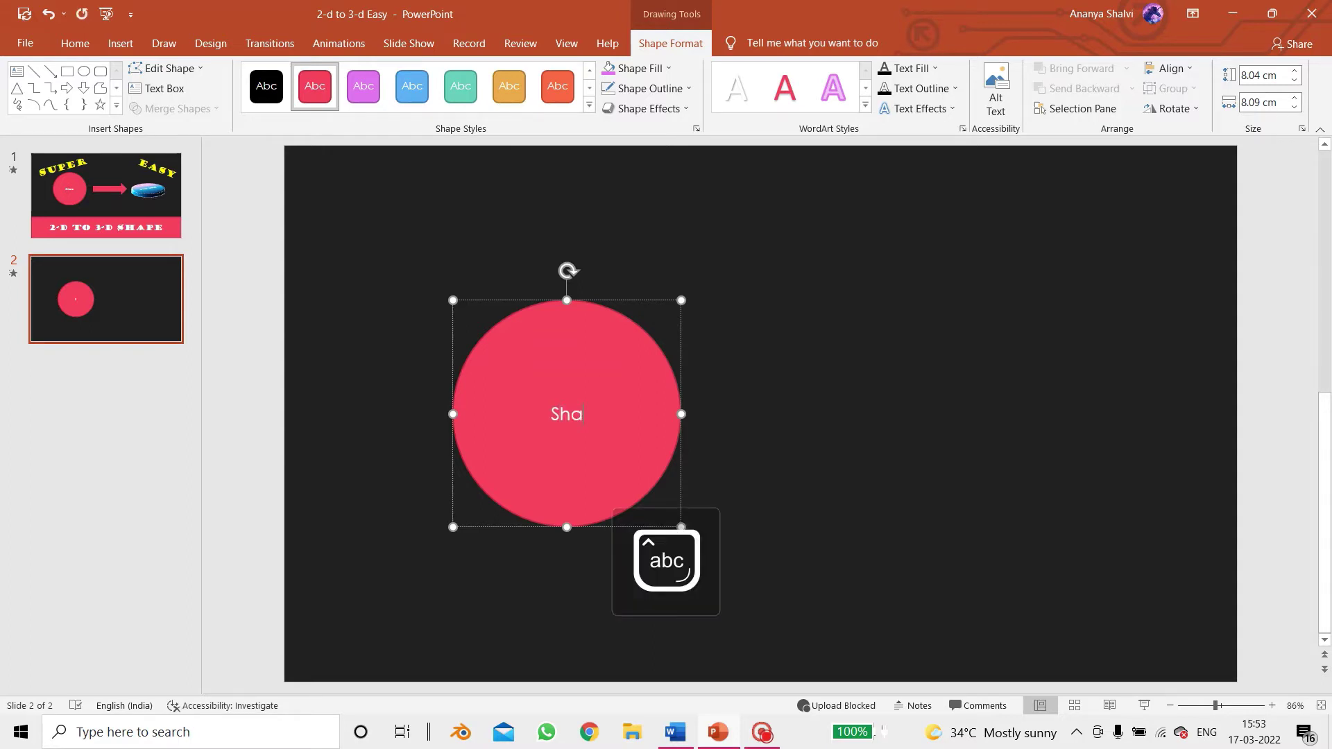
{"action": "type", "text": "pe"}
{"action": "left_click_drag", "start_coordinate": [628, 351], "coordinate": [586, 348]}
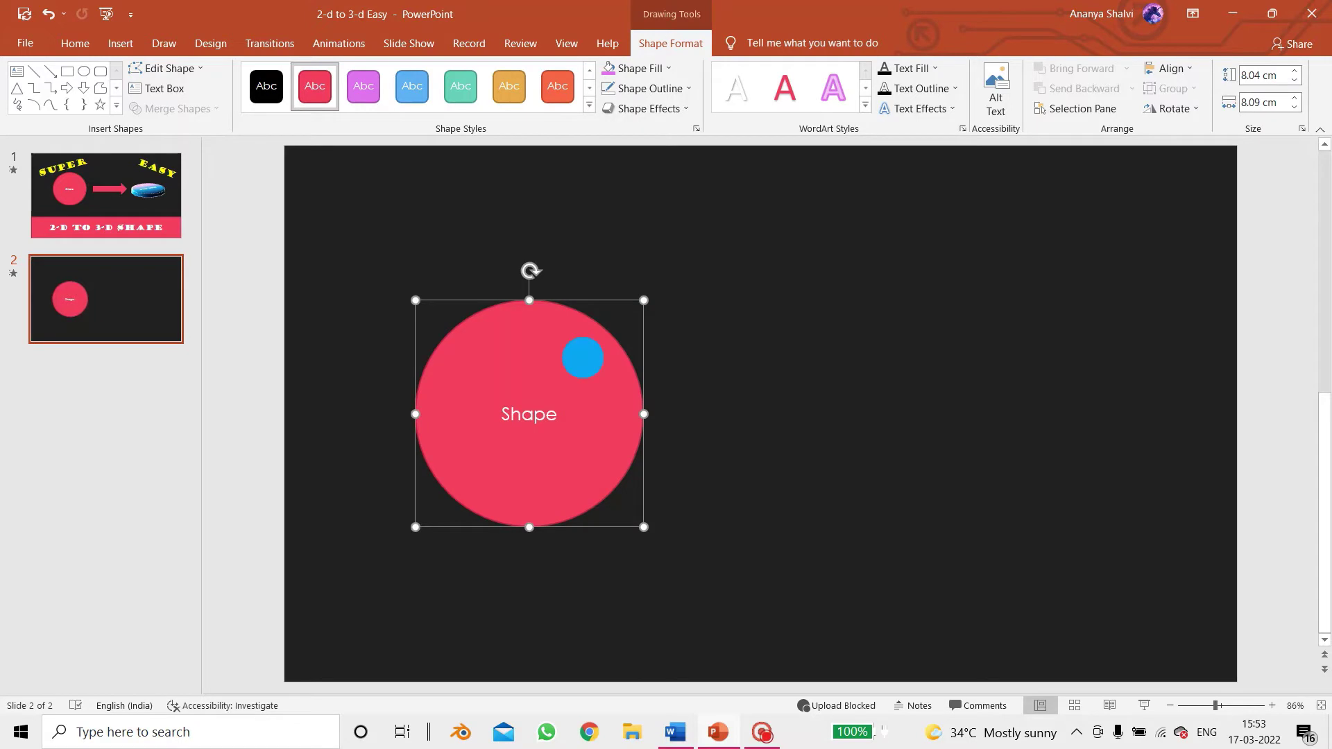
Step: Copy the circle and paste a duplicate on the right side of the slide
{"action": "right_click", "coordinate": [583, 358]}
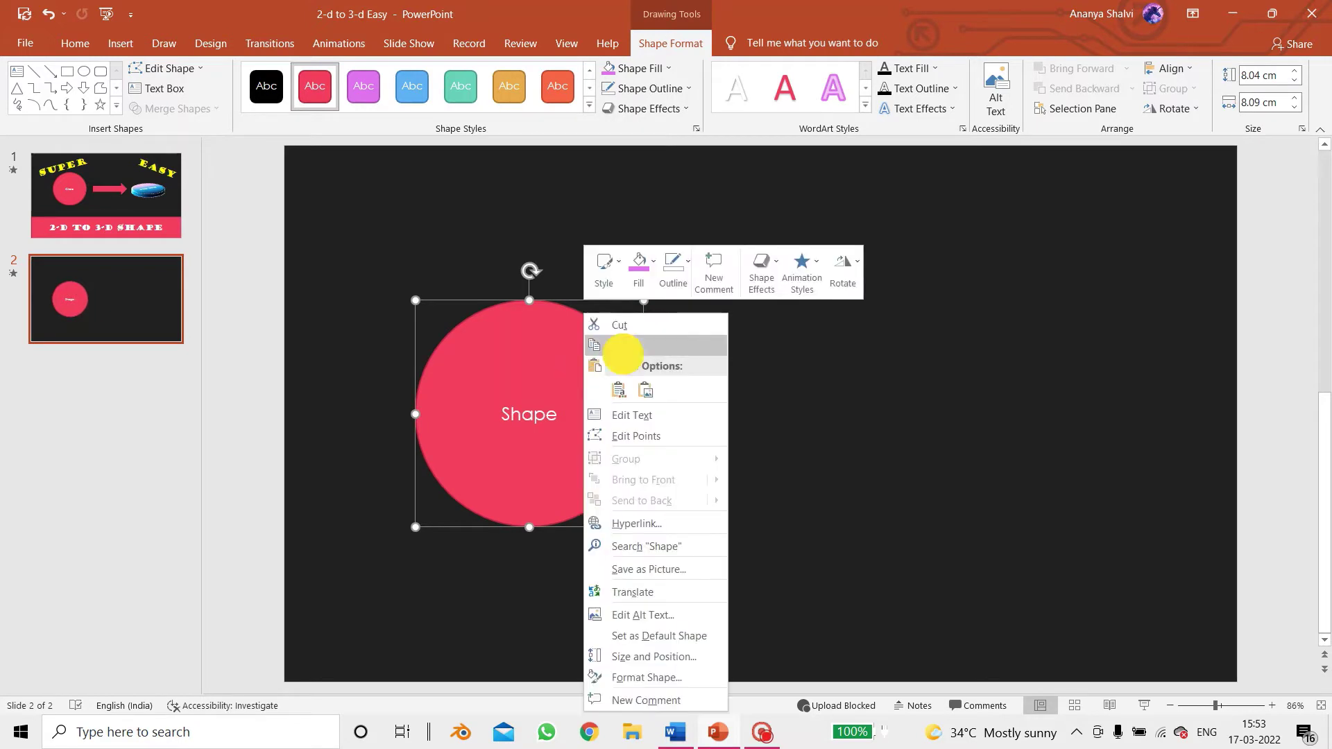
{"action": "left_click", "coordinate": [622, 347]}
{"action": "left_click", "coordinate": [809, 385]}
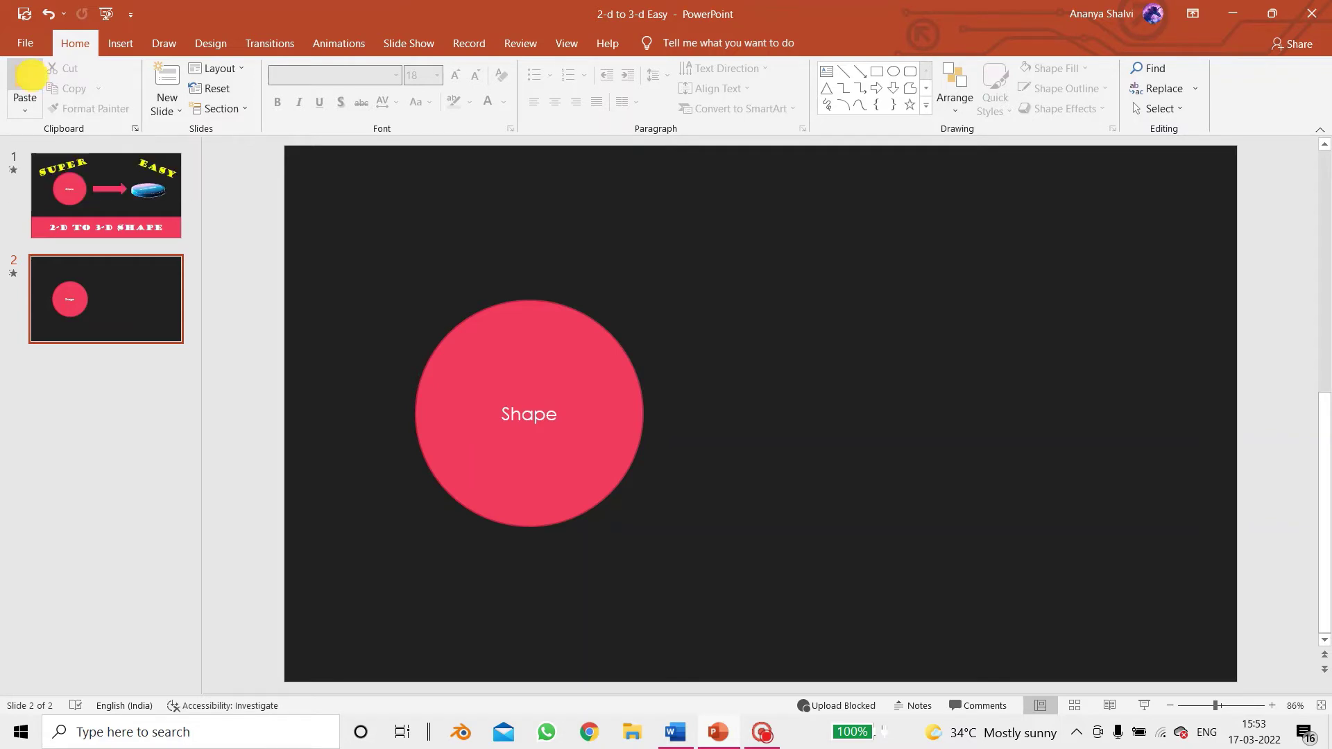
{"action": "left_click", "coordinate": [25, 80]}
{"action": "left_click_drag", "start_coordinate": [603, 364], "coordinate": [1017, 373]}
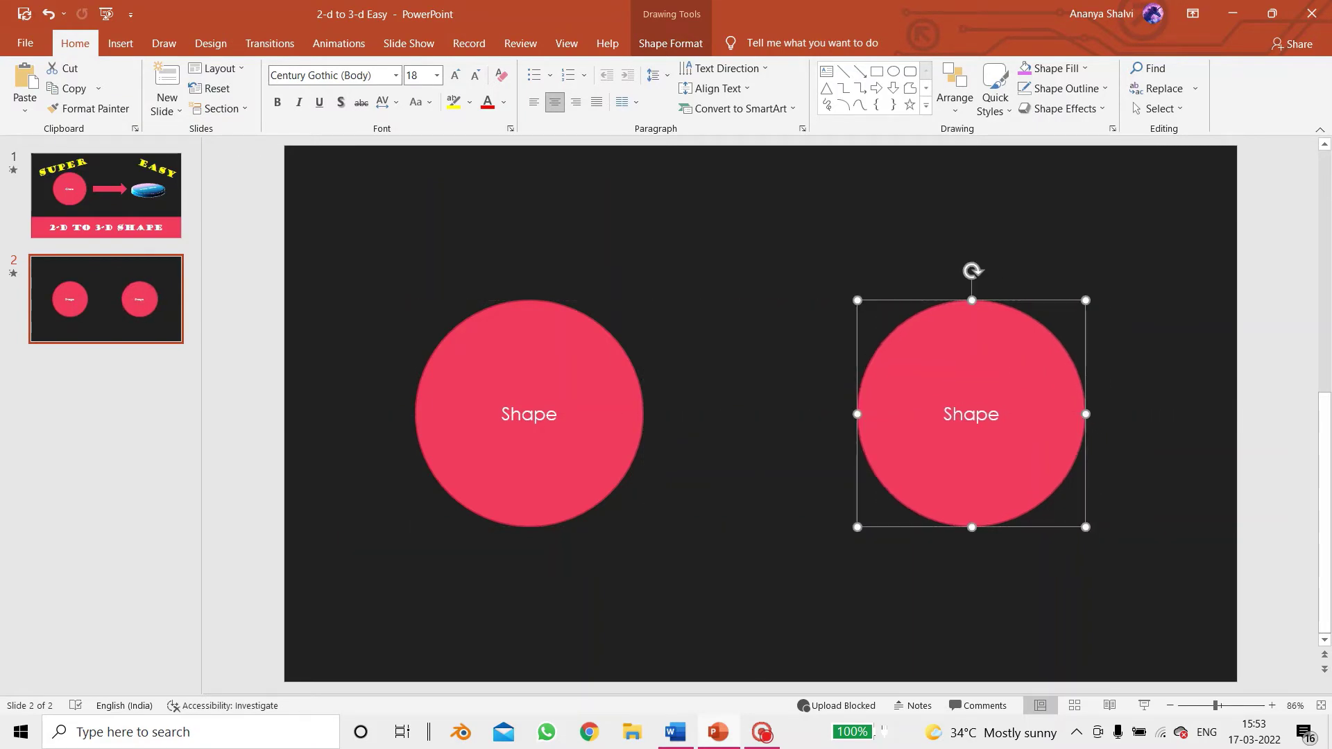
Step: Change the right circle's 'Shape' label font to Cooper Black
{"action": "double_click", "coordinate": [1001, 410]}
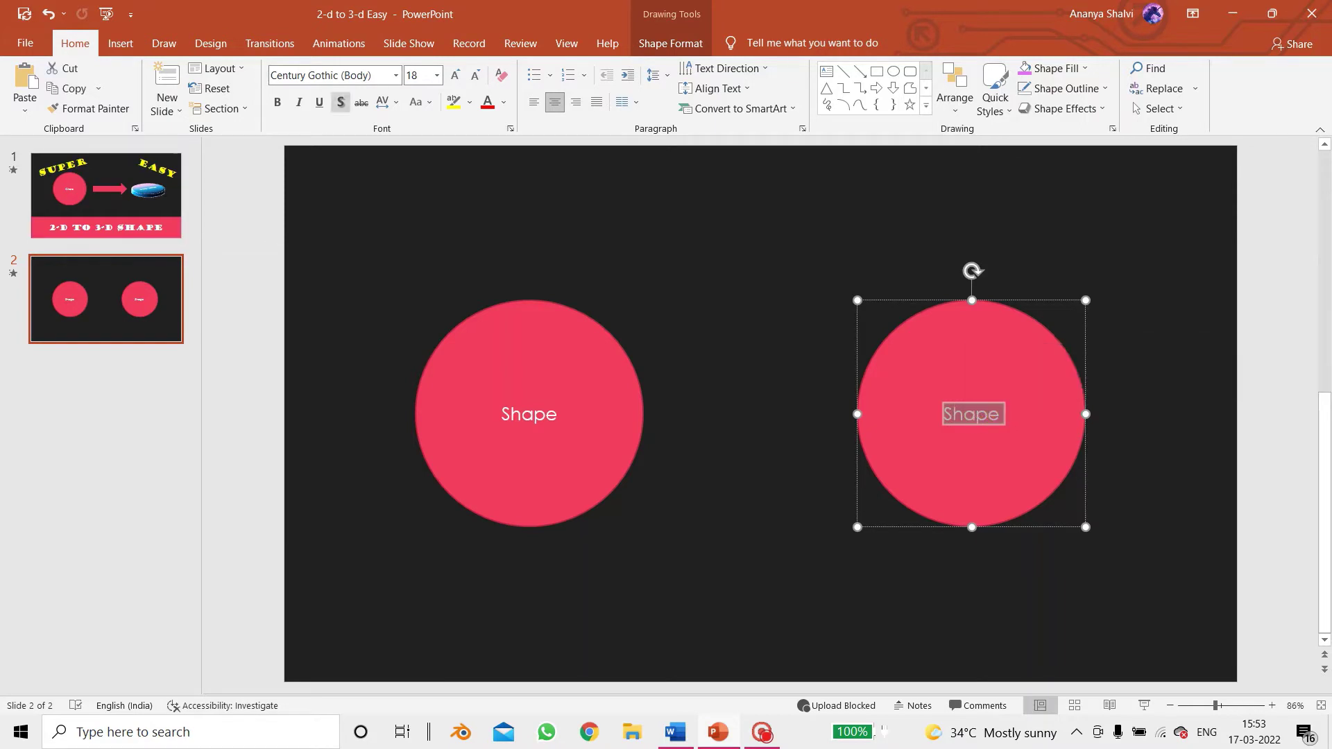
{"action": "left_click", "coordinate": [396, 75]}
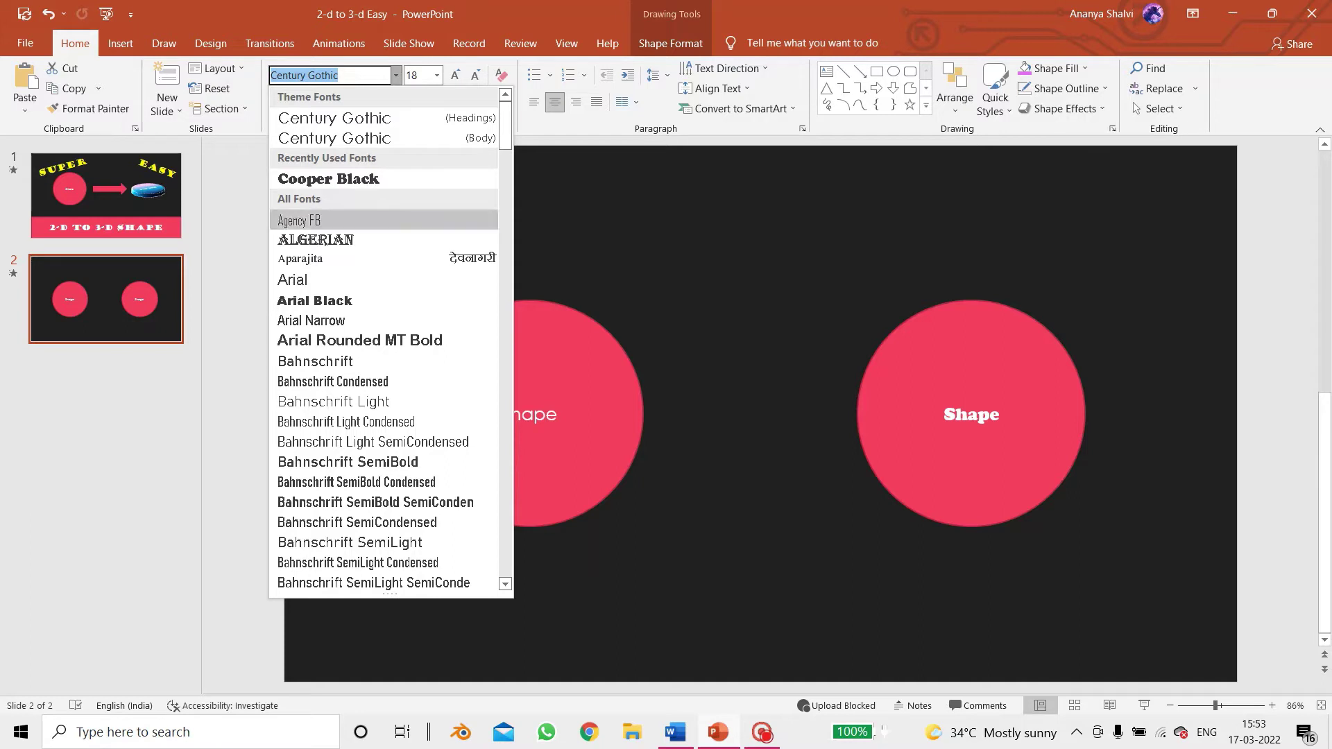
{"action": "left_click", "coordinate": [362, 77]}
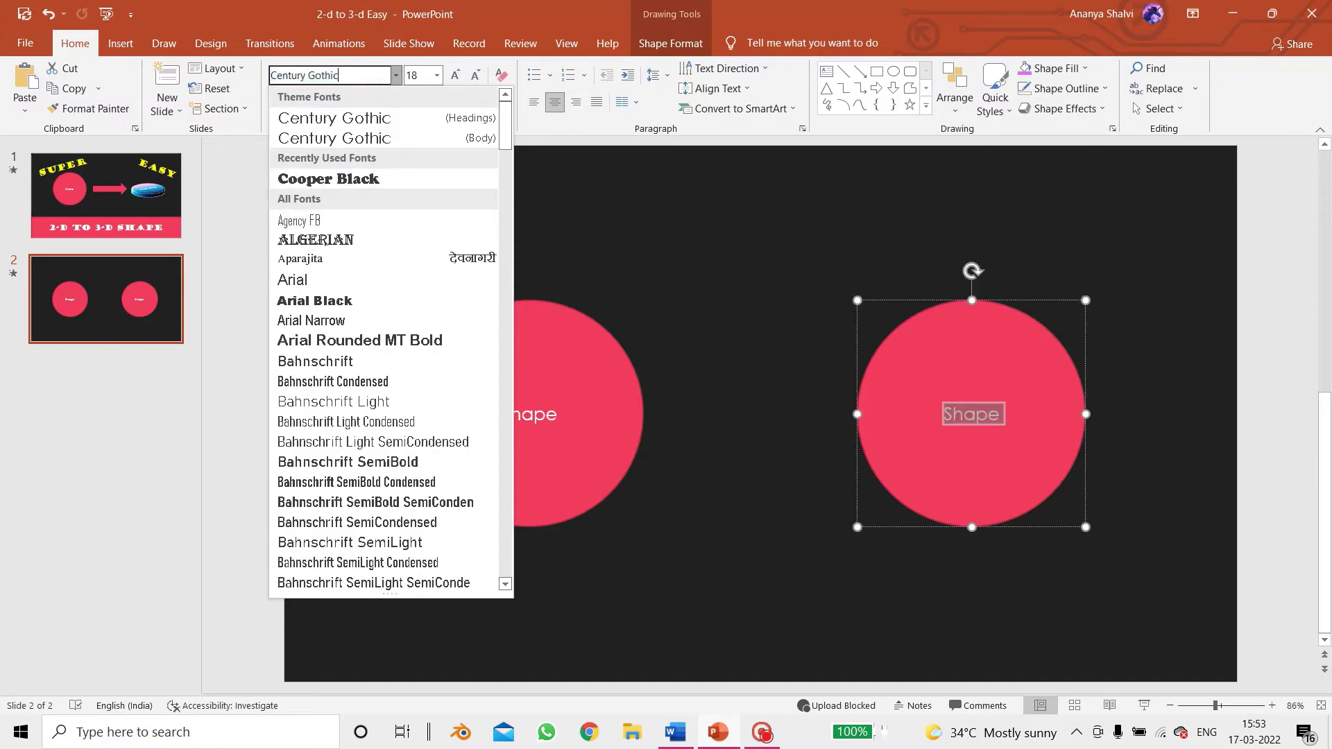
{"action": "key", "text": "BackSpace"}
{"action": "key", "text": "BackSpace"}
{"action": "key", "text": "BackSpace"}
{"action": "key", "text": "BackSpace"}
{"action": "key", "text": "BackSpace"}
{"action": "key", "text": "BackSpace"}
{"action": "key", "text": "BackSpace"}
{"action": "key", "text": "BackSpace"}
{"action": "key", "text": "BackSpace"}
{"action": "key", "text": "BackSpace"}
{"action": "key", "text": "BackSpace"}
{"action": "key", "text": "BackSpace"}
{"action": "key", "text": "BackSpace"}
{"action": "type", "text": "Cooper Black"}
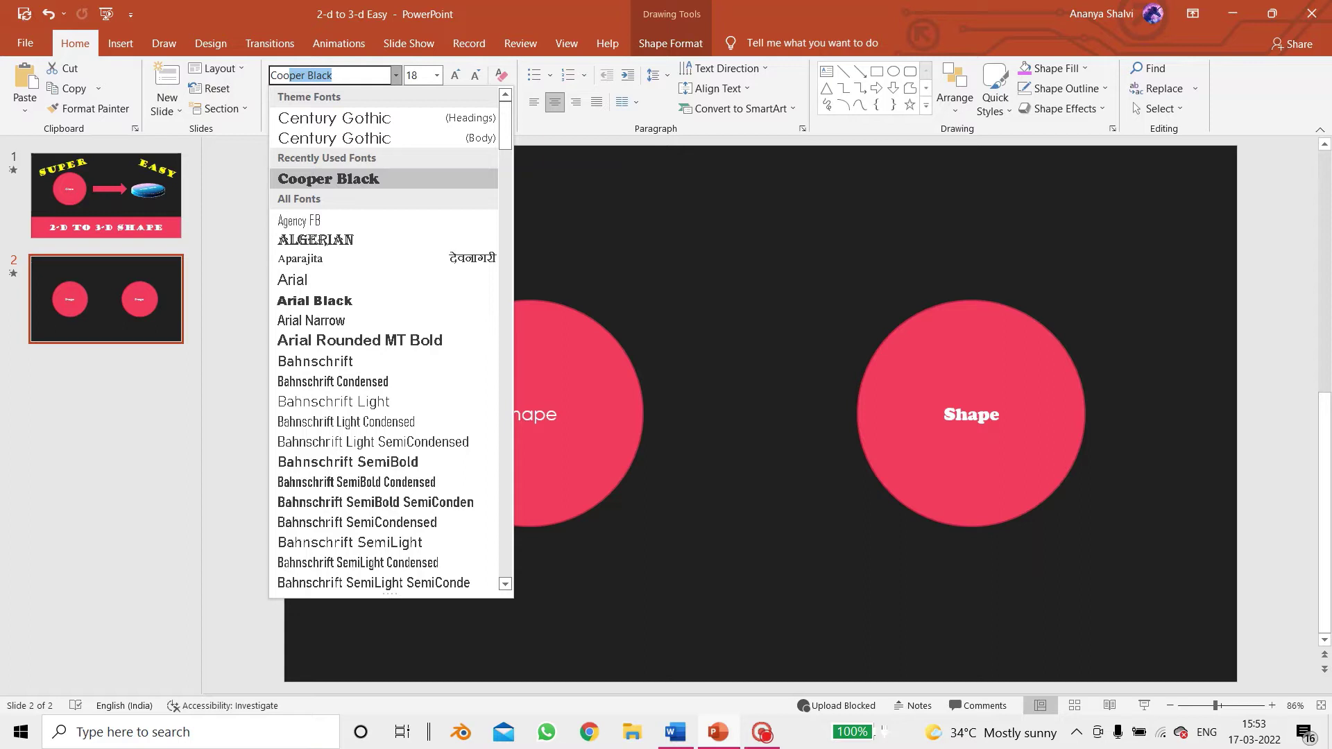
{"action": "key", "text": "Return"}
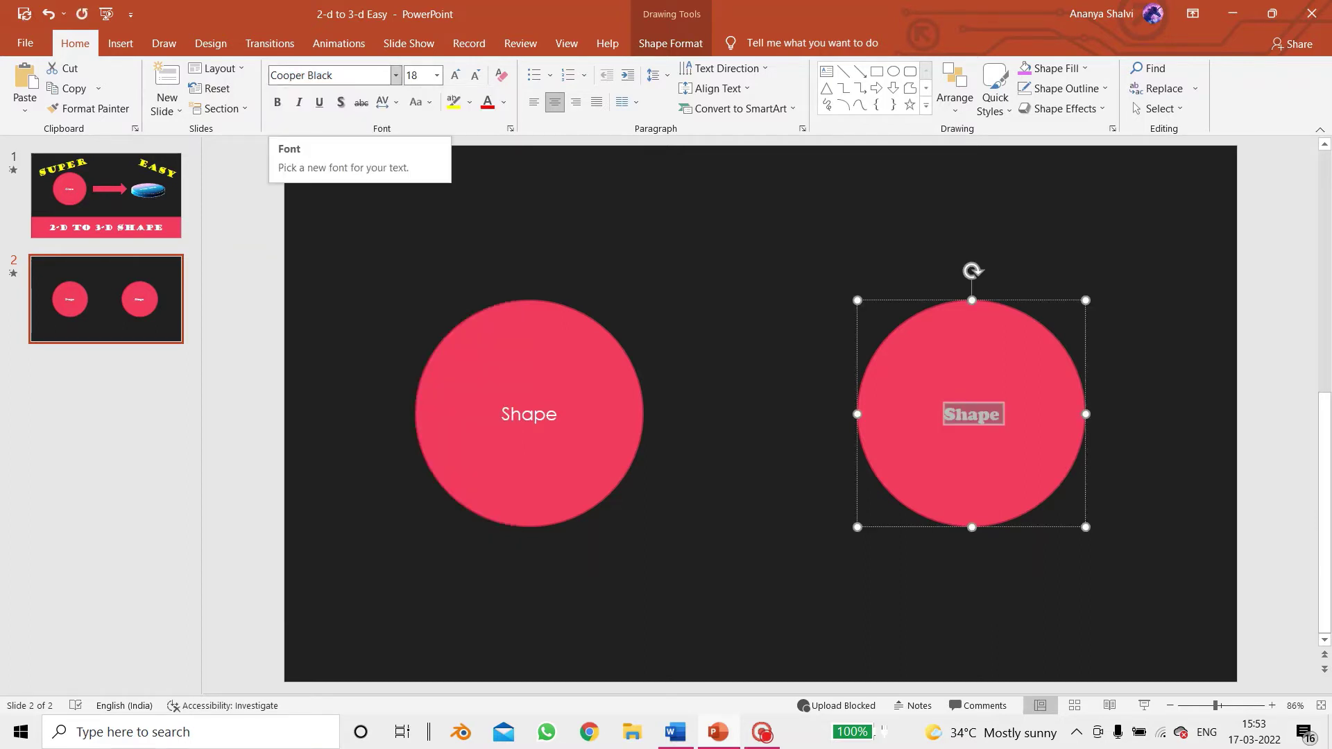
{"action": "key", "text": "Escape"}
{"action": "key", "text": "Escape"}
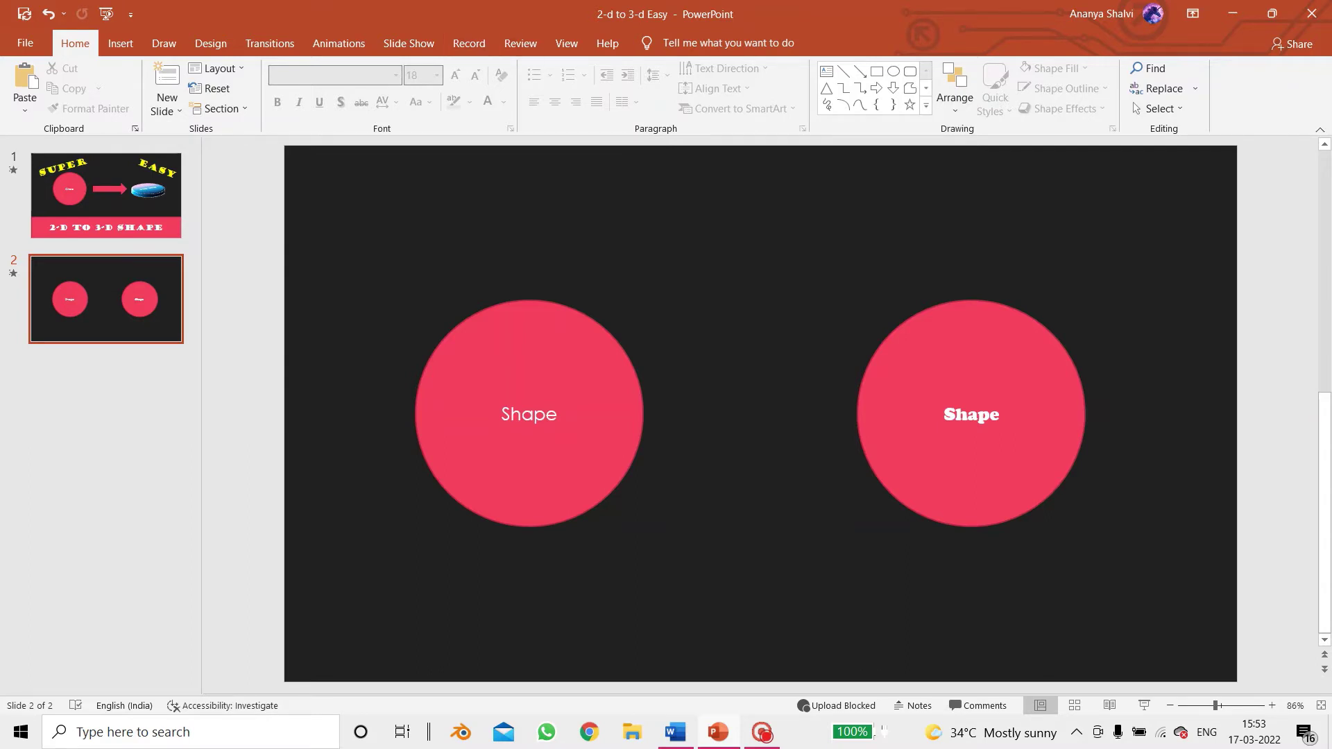
Step: Bring up the Format Shape fill settings for the right circle through Shape Fill > Gradient > More Gradients
{"action": "left_click", "coordinate": [951, 306]}
{"action": "left_click", "coordinate": [670, 43]}
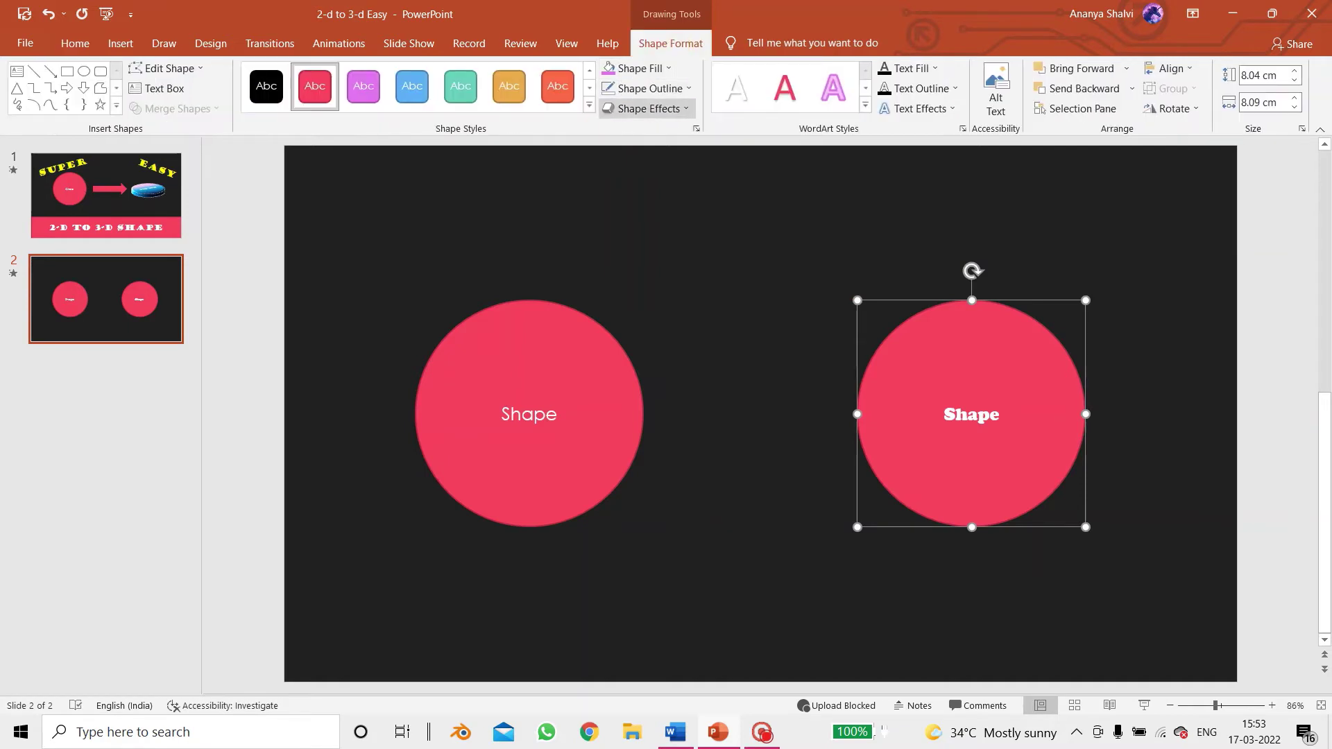
{"action": "left_click", "coordinate": [640, 68]}
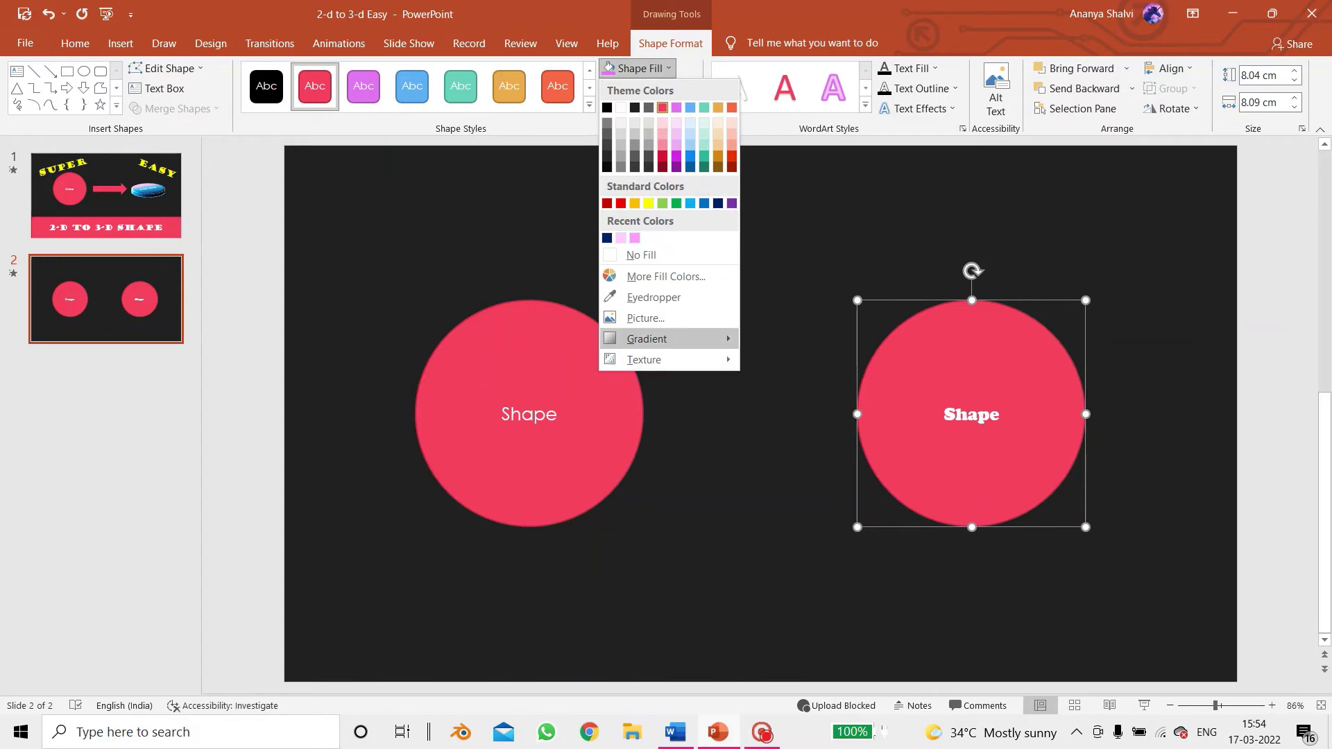
{"action": "mouse_move", "coordinate": [646, 338]}
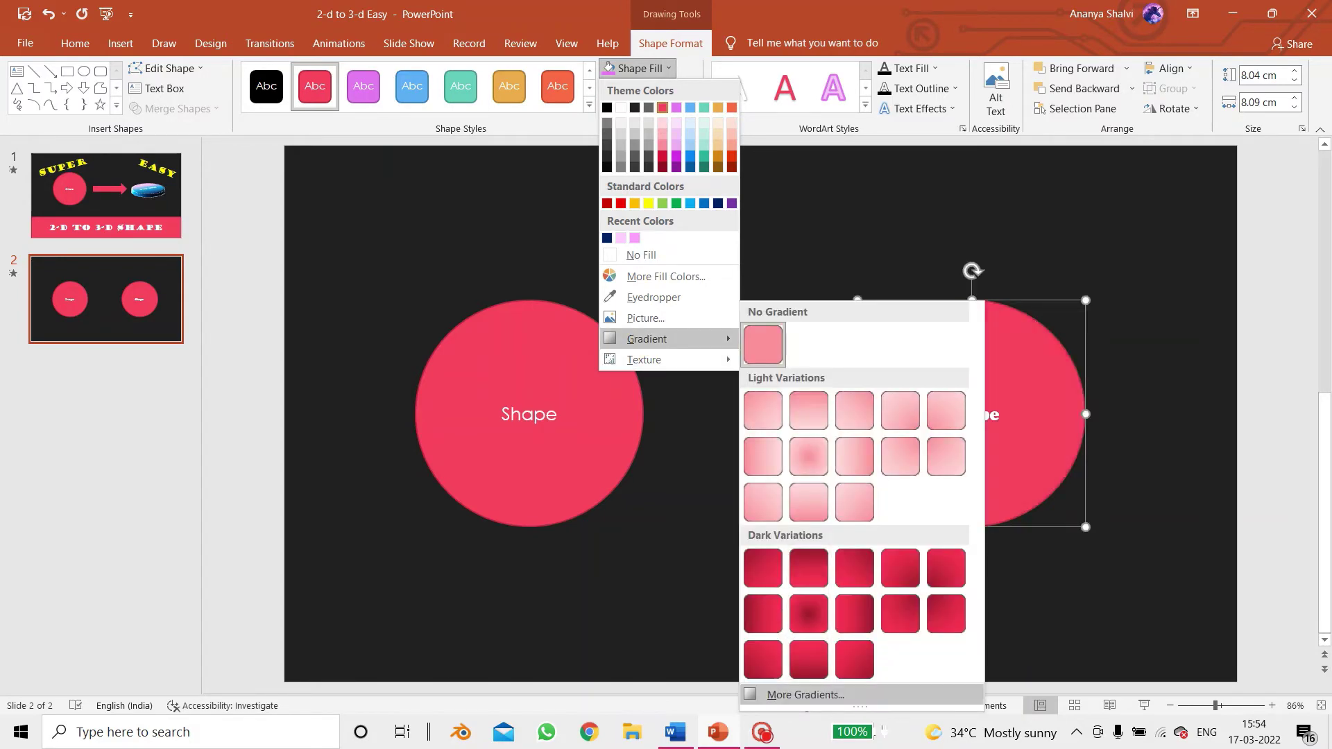
{"action": "left_click", "coordinate": [805, 694]}
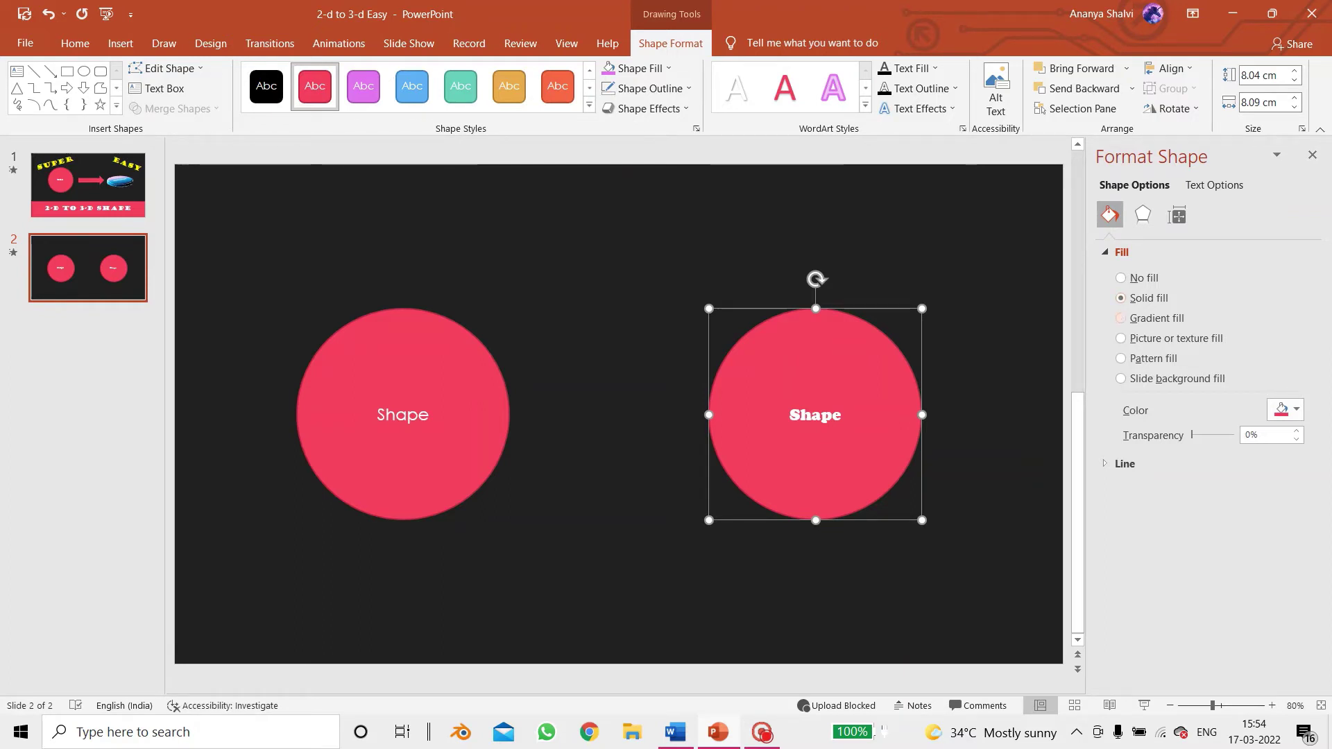
Step: Give the right circle a gradient fill, delete the 72% stop, and close the pane
{"action": "left_click", "coordinate": [1121, 318]}
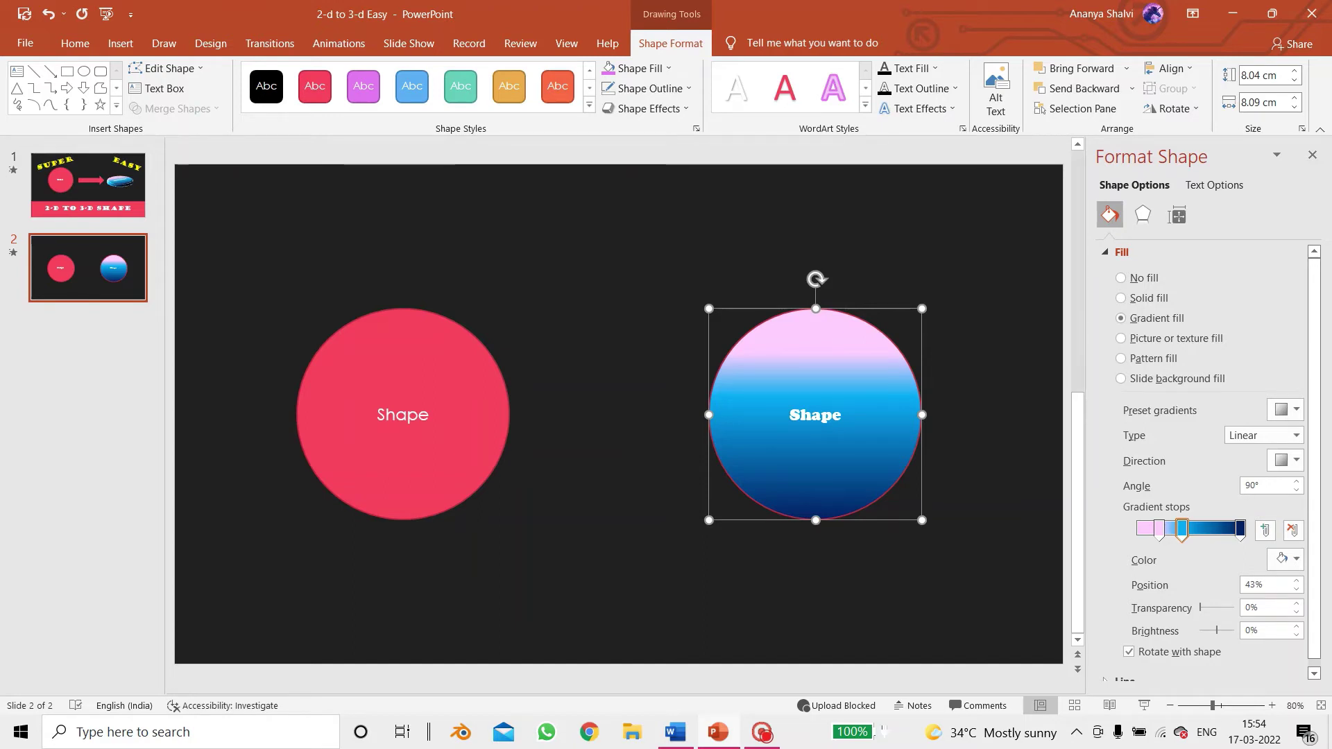
{"action": "left_click", "coordinate": [1259, 530]}
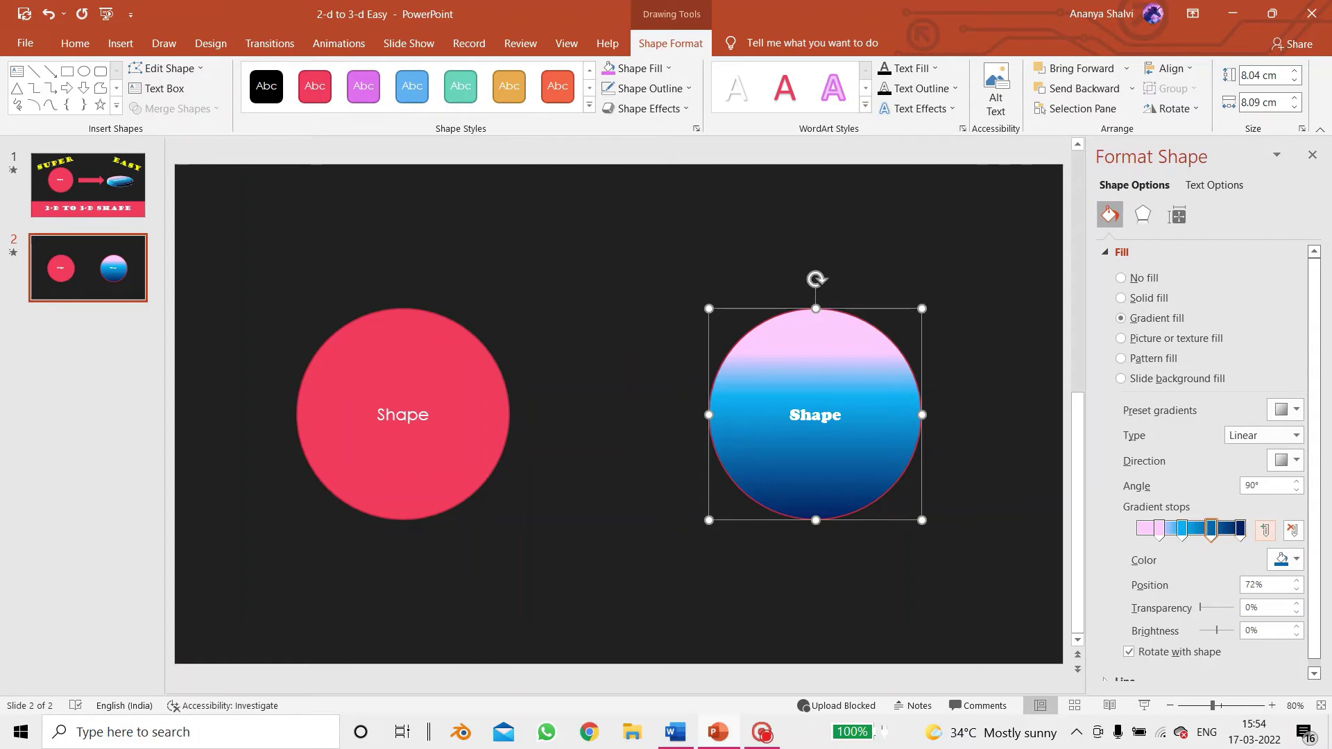
{"action": "left_click", "coordinate": [1264, 530]}
{"action": "left_click", "coordinate": [1292, 530]}
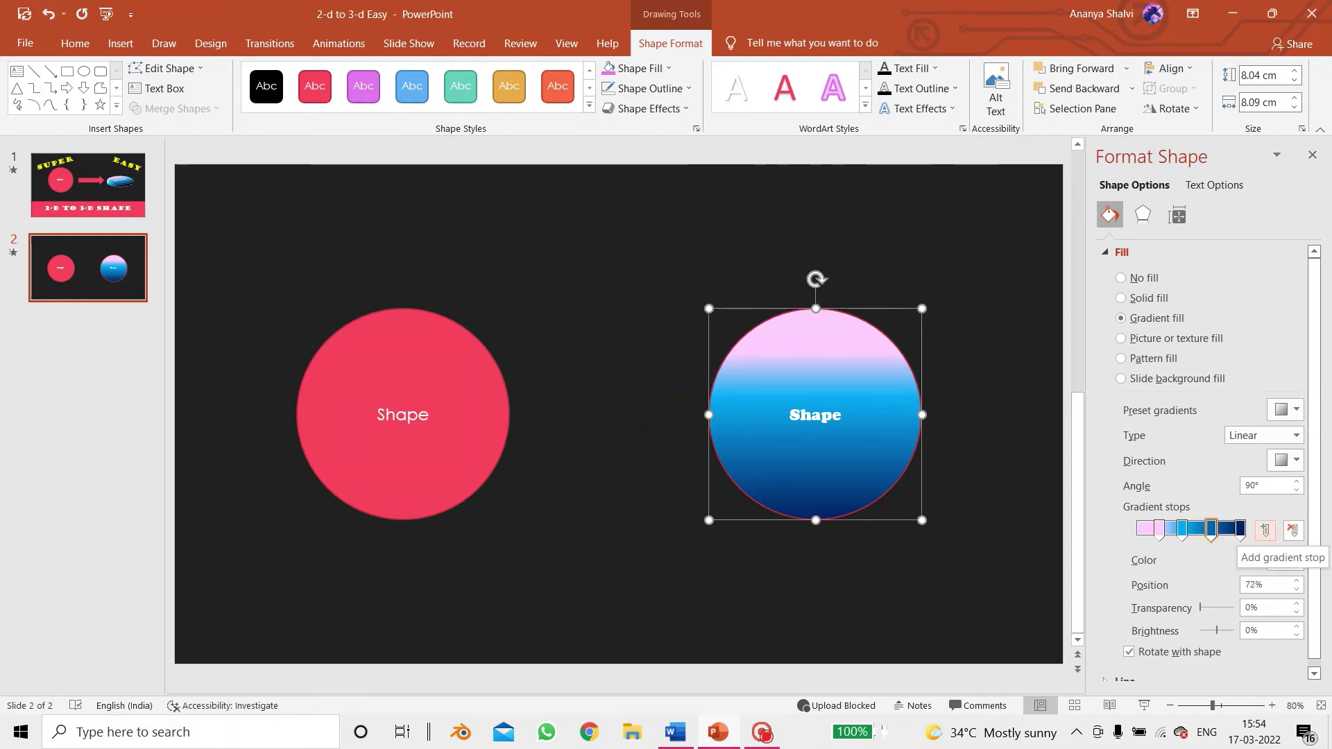
{"action": "left_click", "coordinate": [1265, 530]}
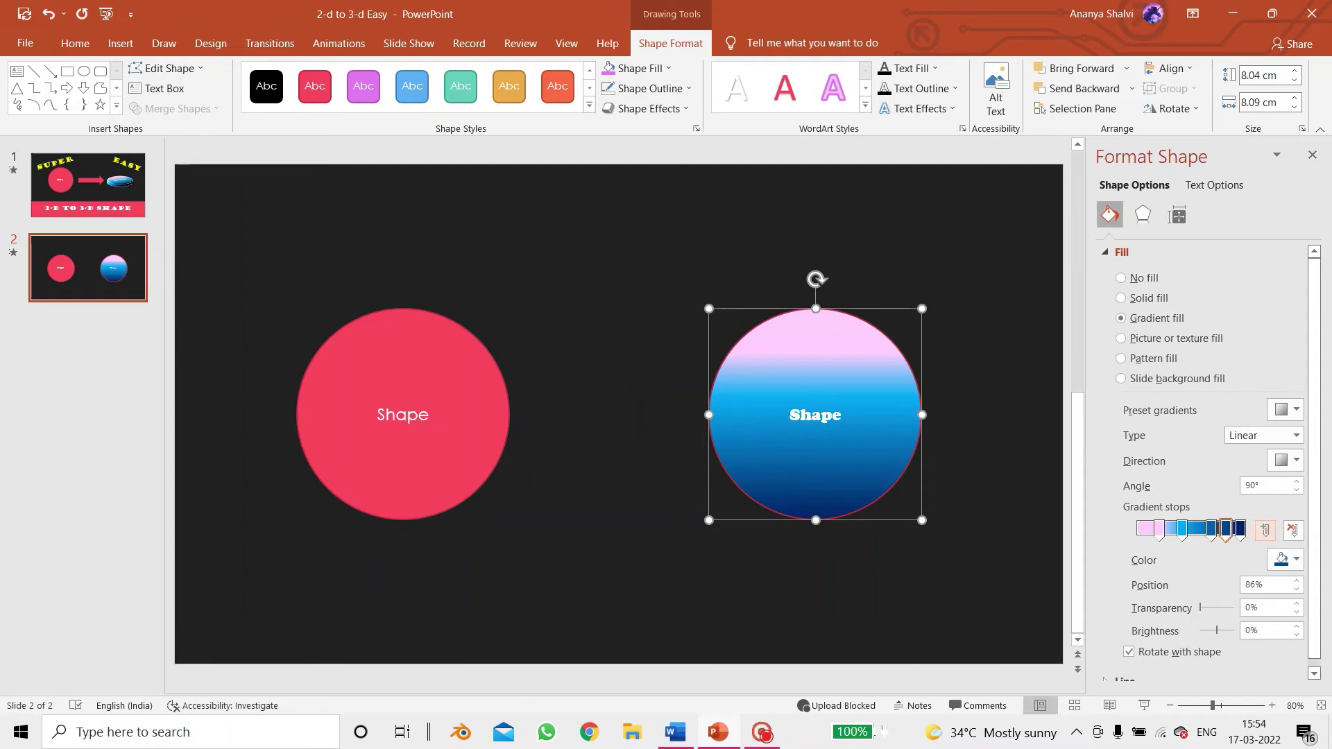
{"action": "left_click", "coordinate": [1292, 531]}
{"action": "left_click", "coordinate": [1292, 530]}
{"action": "left_click", "coordinate": [1312, 155]}
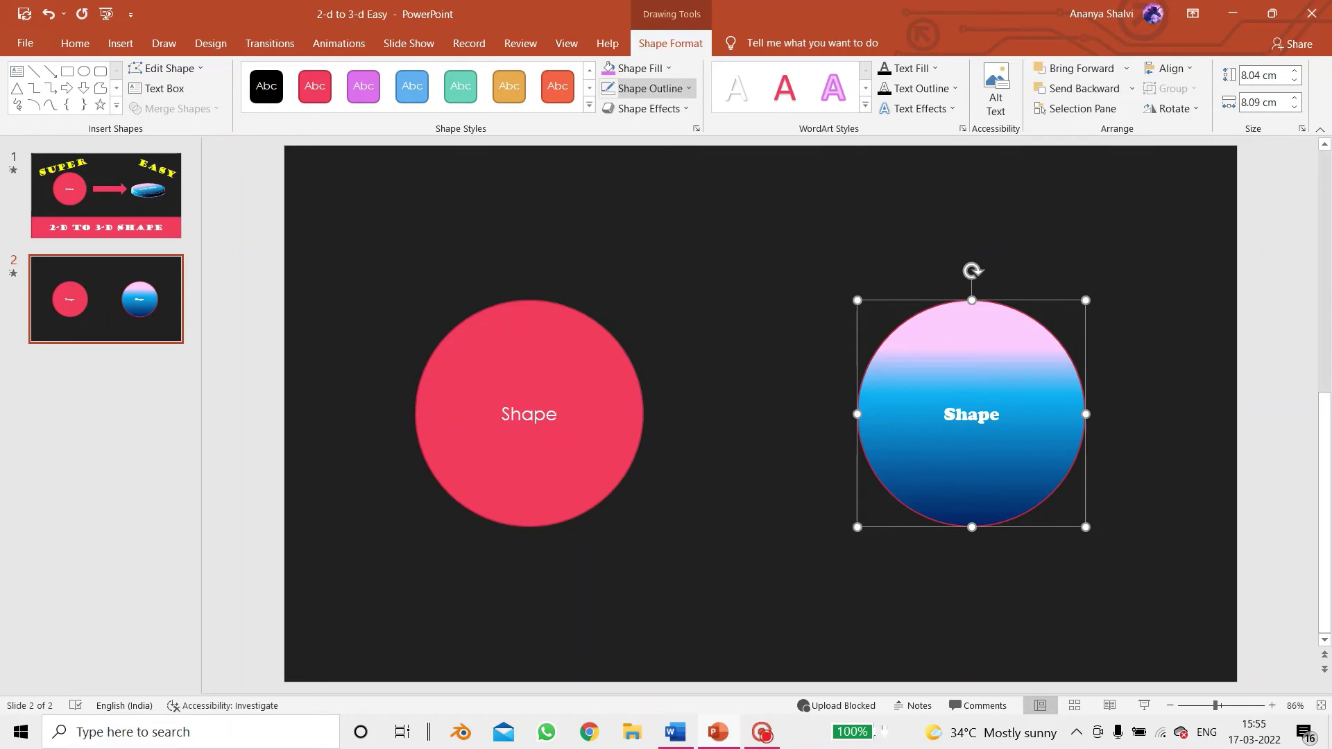
Step: Set the gradient circle to No Outline and apply the Preset 12 3-D effect
{"action": "left_click", "coordinate": [651, 88]}
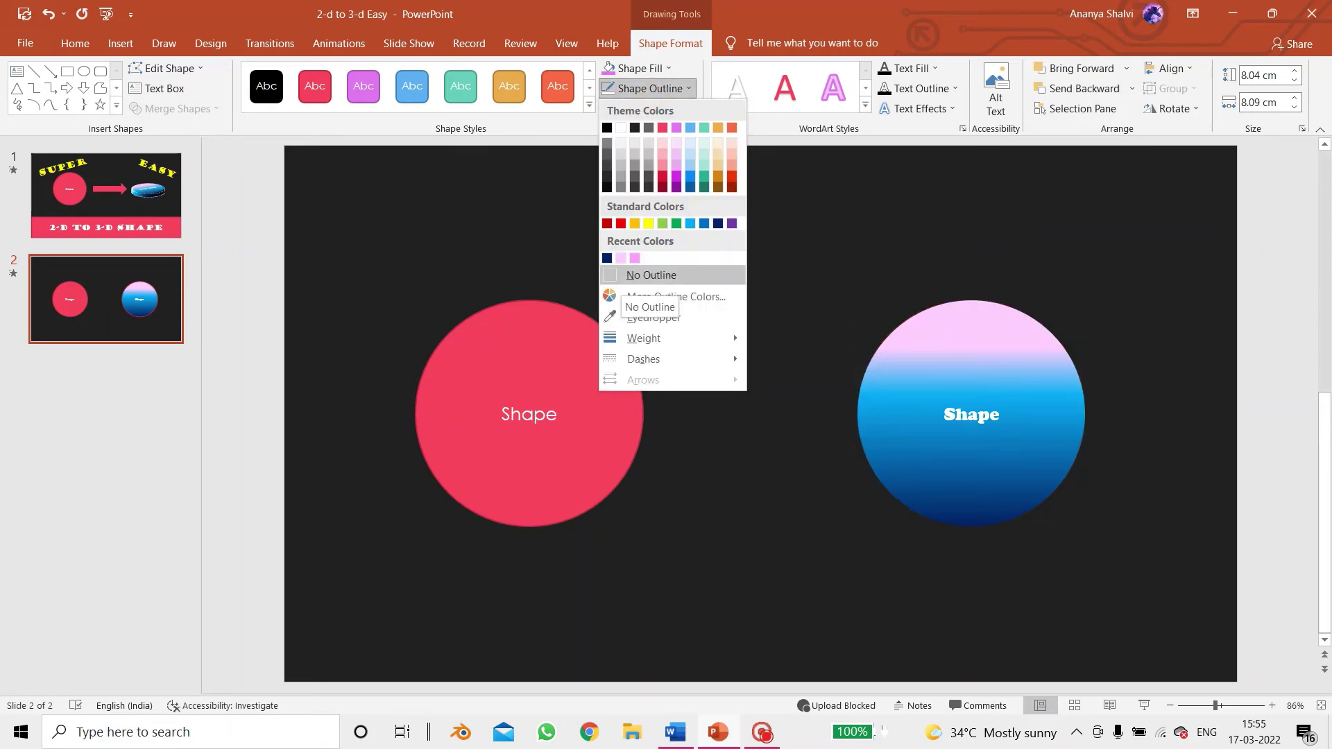
{"action": "left_click", "coordinate": [621, 276]}
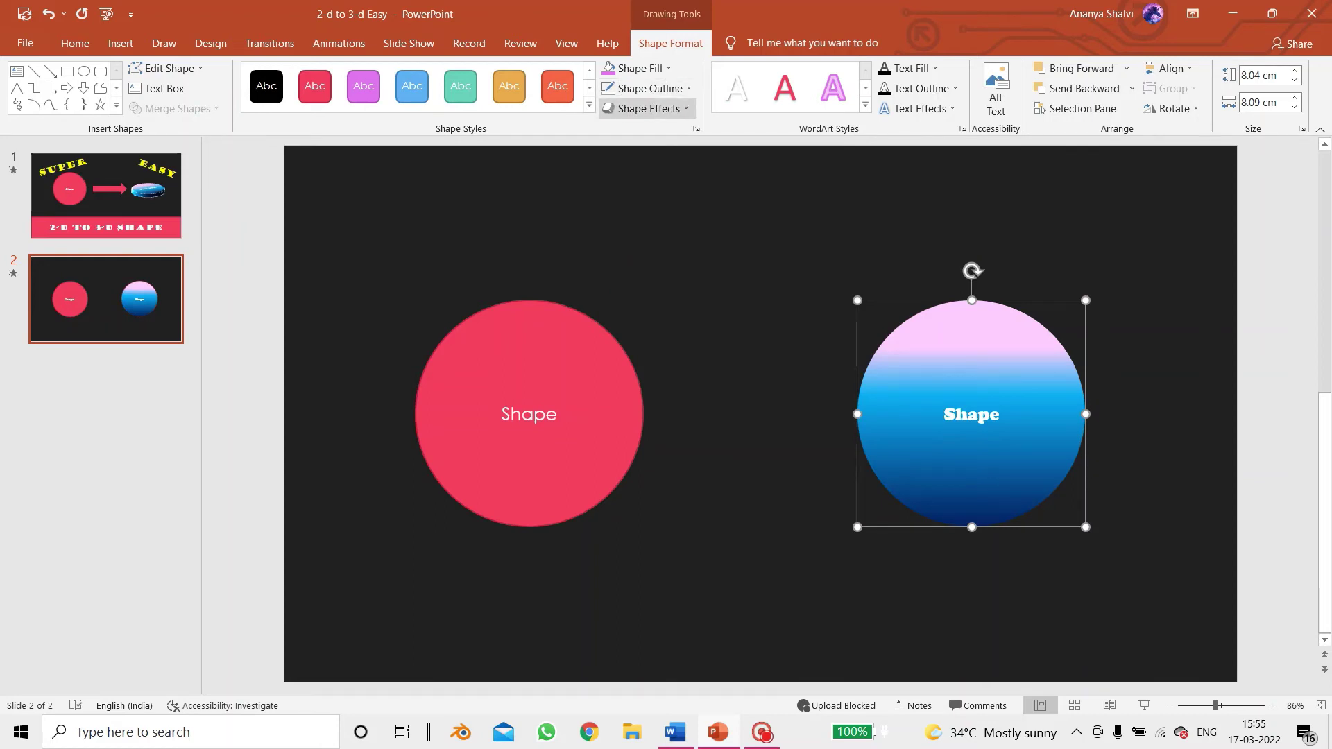
{"action": "left_click", "coordinate": [648, 109]}
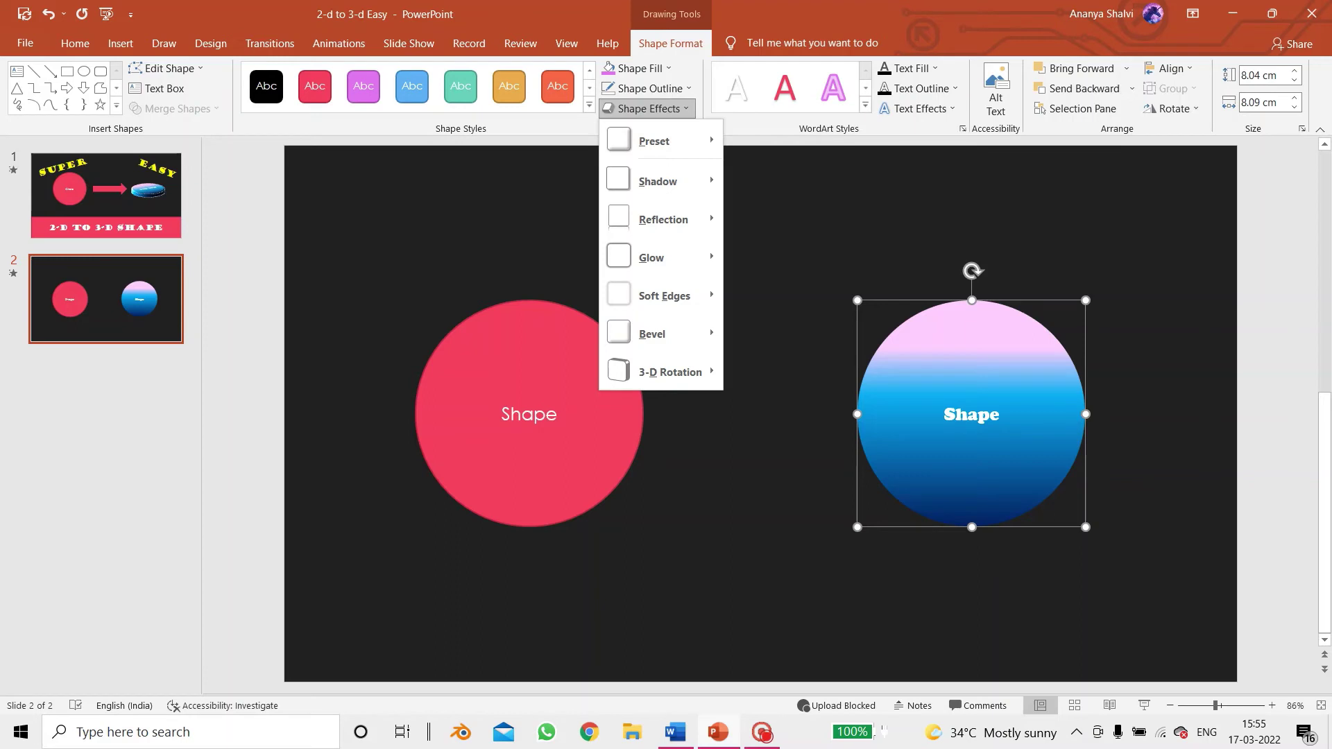
{"action": "key", "text": "Down"}
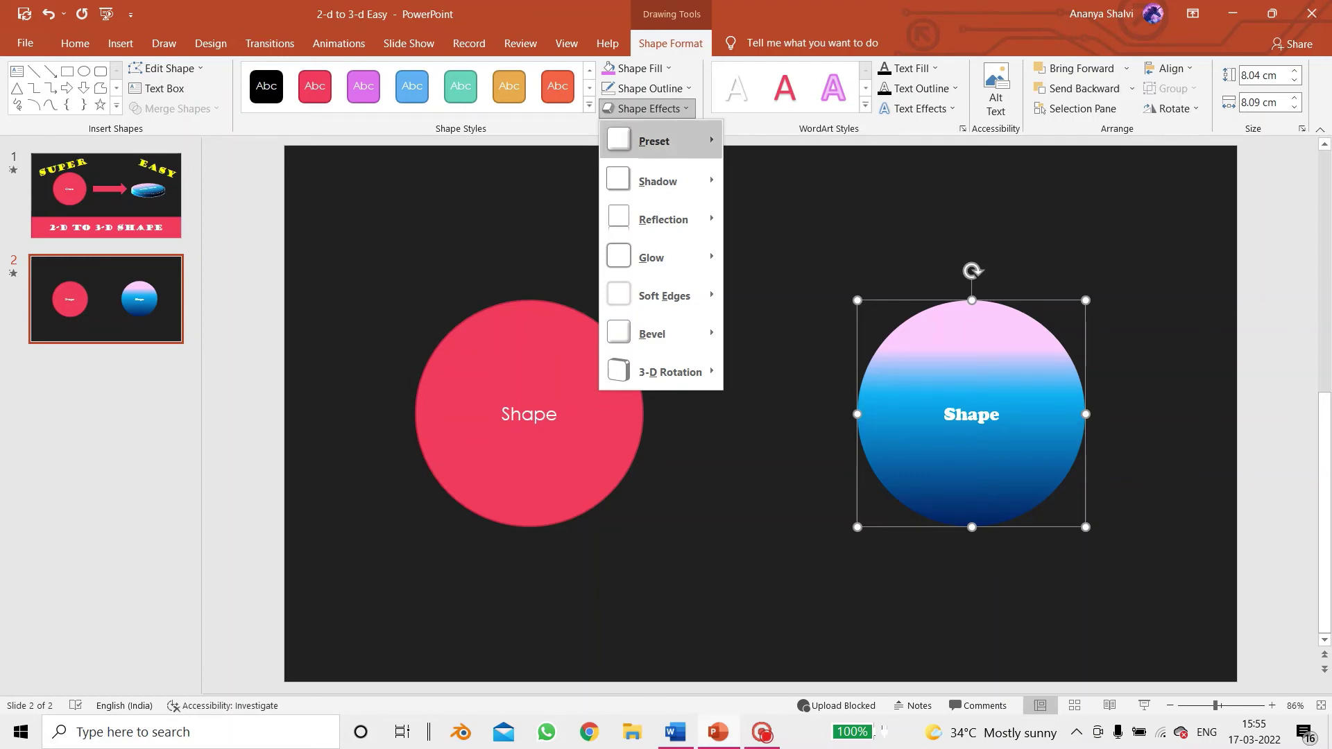
{"action": "key", "text": "Right"}
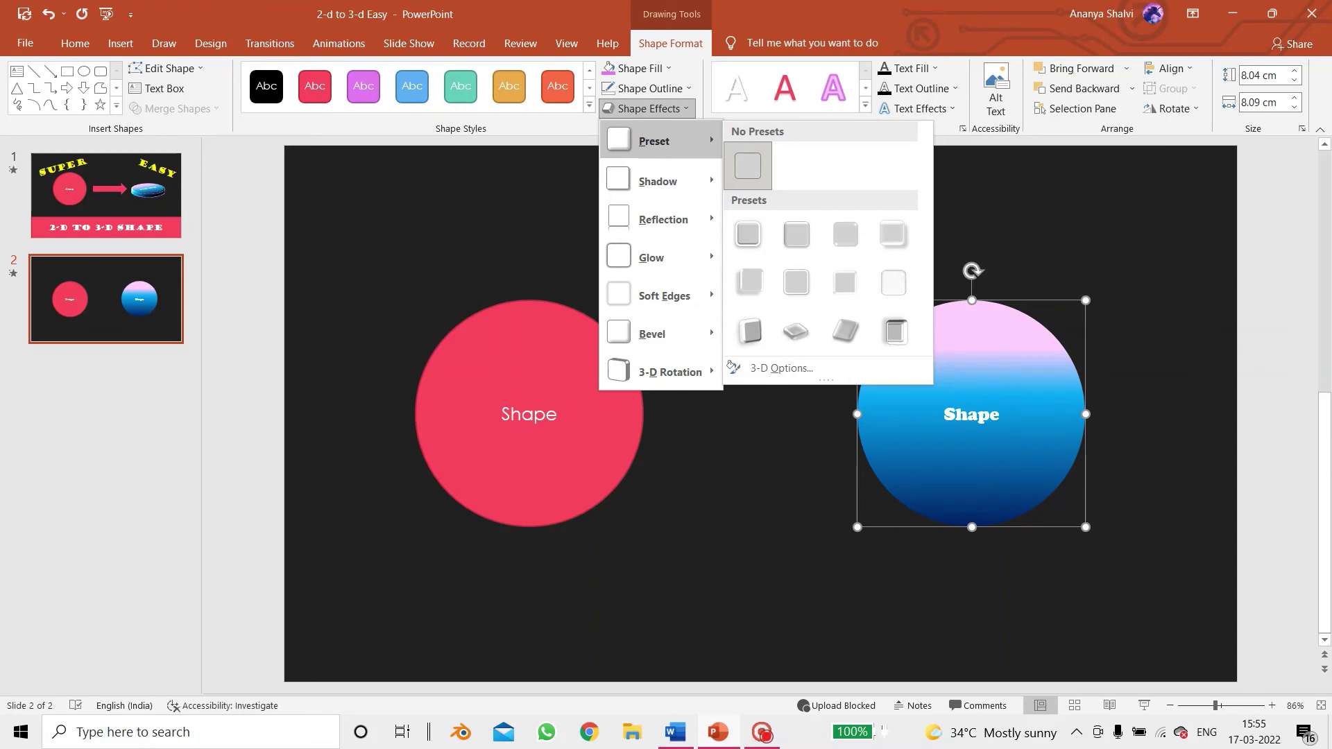
{"action": "key", "text": "Down"}
{"action": "key", "text": "Down"}
{"action": "key", "text": "Down"}
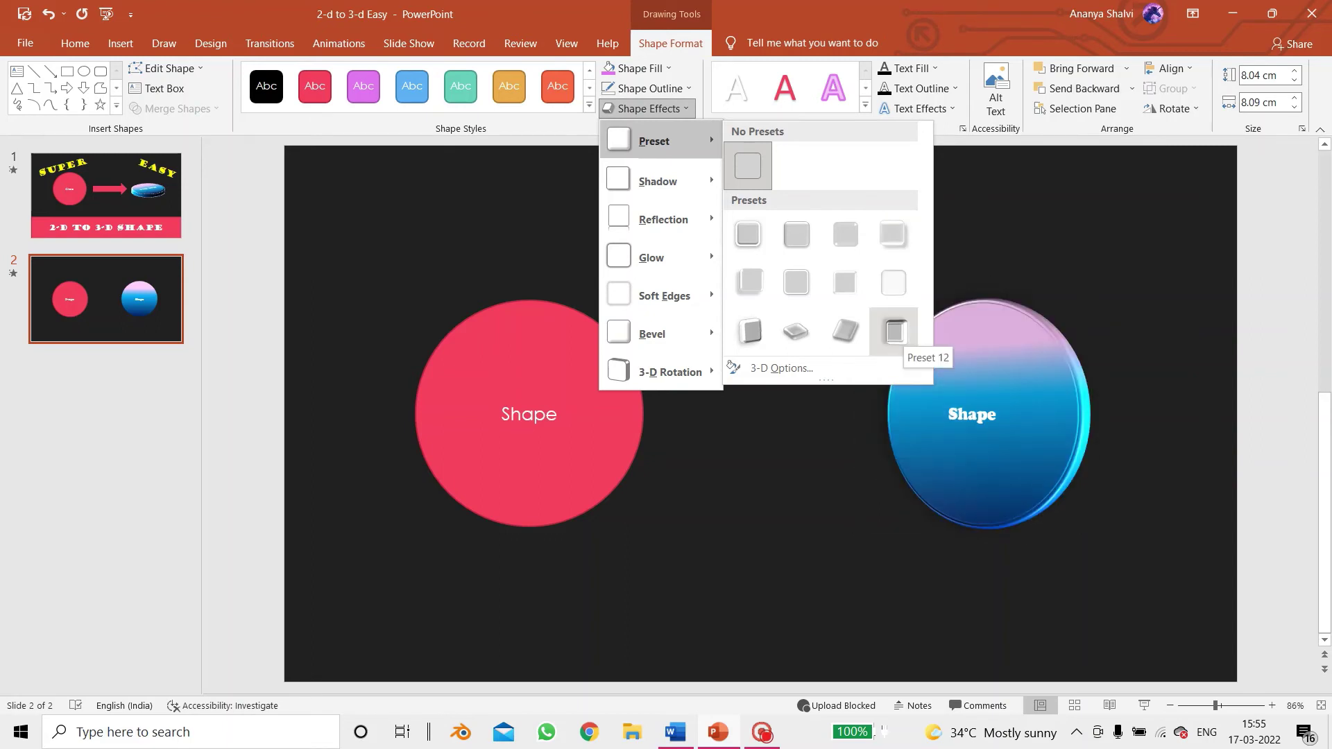
{"action": "key", "text": "Up"}
{"action": "key", "text": "Left"}
{"action": "key", "text": "Left"}
{"action": "key", "text": "Left"}
{"action": "key", "text": "Up"}
{"action": "key", "text": "Right"}
{"action": "key", "text": "Right"}
{"action": "key", "text": "Down"}
{"action": "key", "text": "Right"}
{"action": "key", "text": "Down"}
{"action": "key", "text": "Return"}
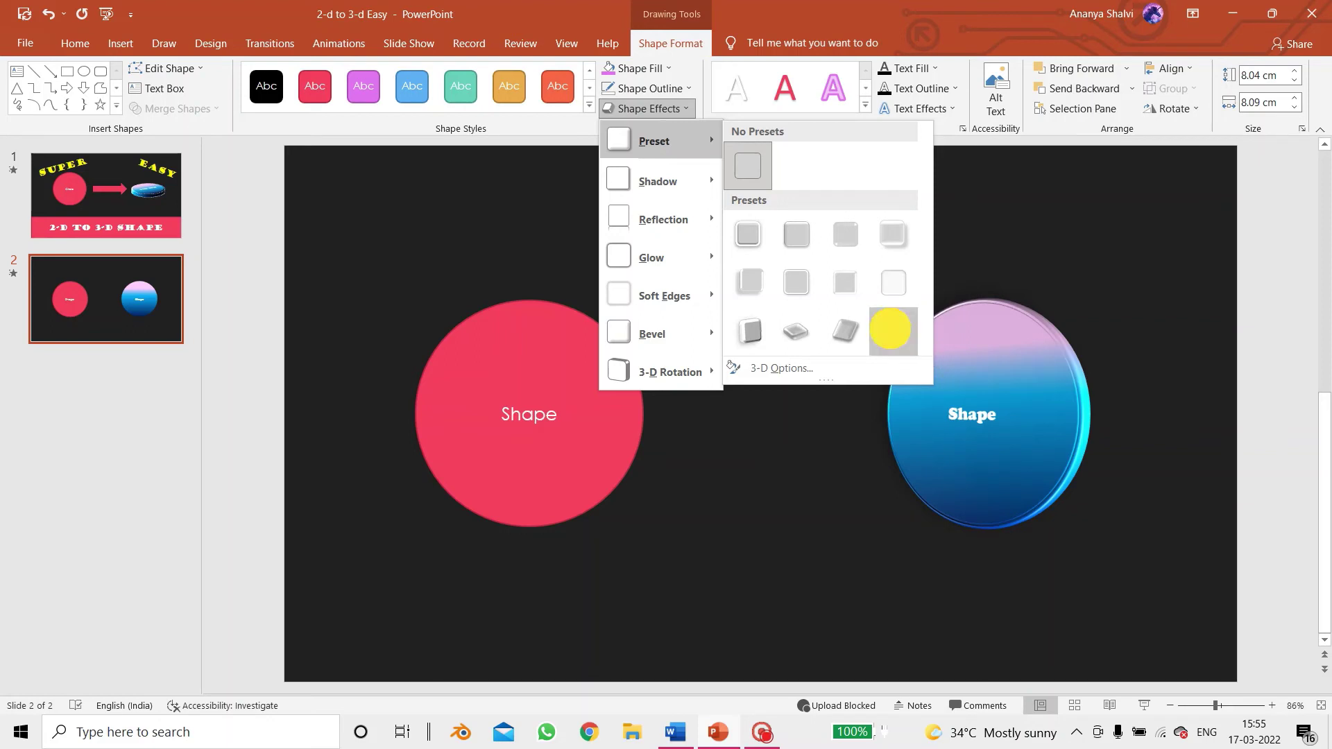
{"action": "key", "text": "alt+j"}
Step: Give the gradient disc the Parallel 3-D rotation preset Off Axis 2: Top
{"action": "key", "text": "d"}
{"action": "key", "text": "s"}
{"action": "key", "text": "e"}
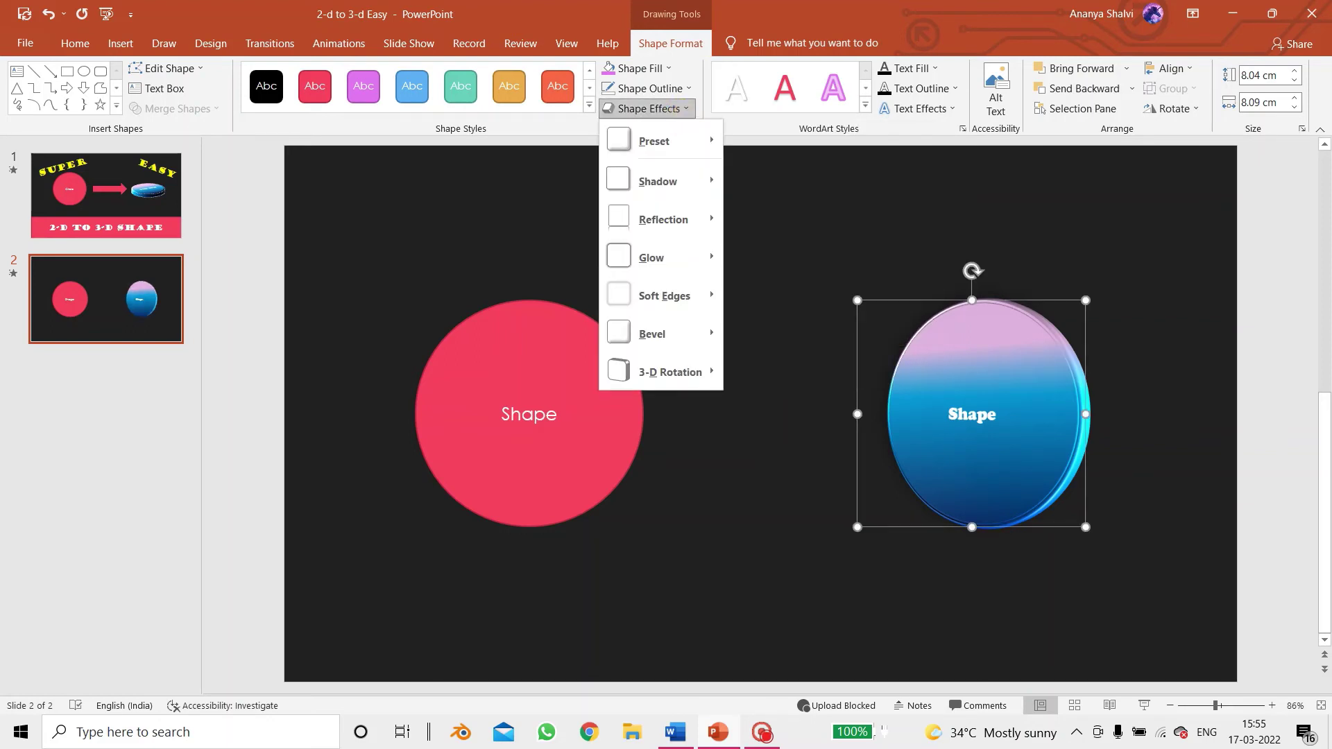
{"action": "key", "text": "Down"}
{"action": "key", "text": "Down"}
{"action": "key", "text": "Down"}
{"action": "key", "text": "Down"}
{"action": "key", "text": "Down"}
{"action": "key", "text": "Down"}
{"action": "key", "text": "Down"}
{"action": "key", "text": "Right"}
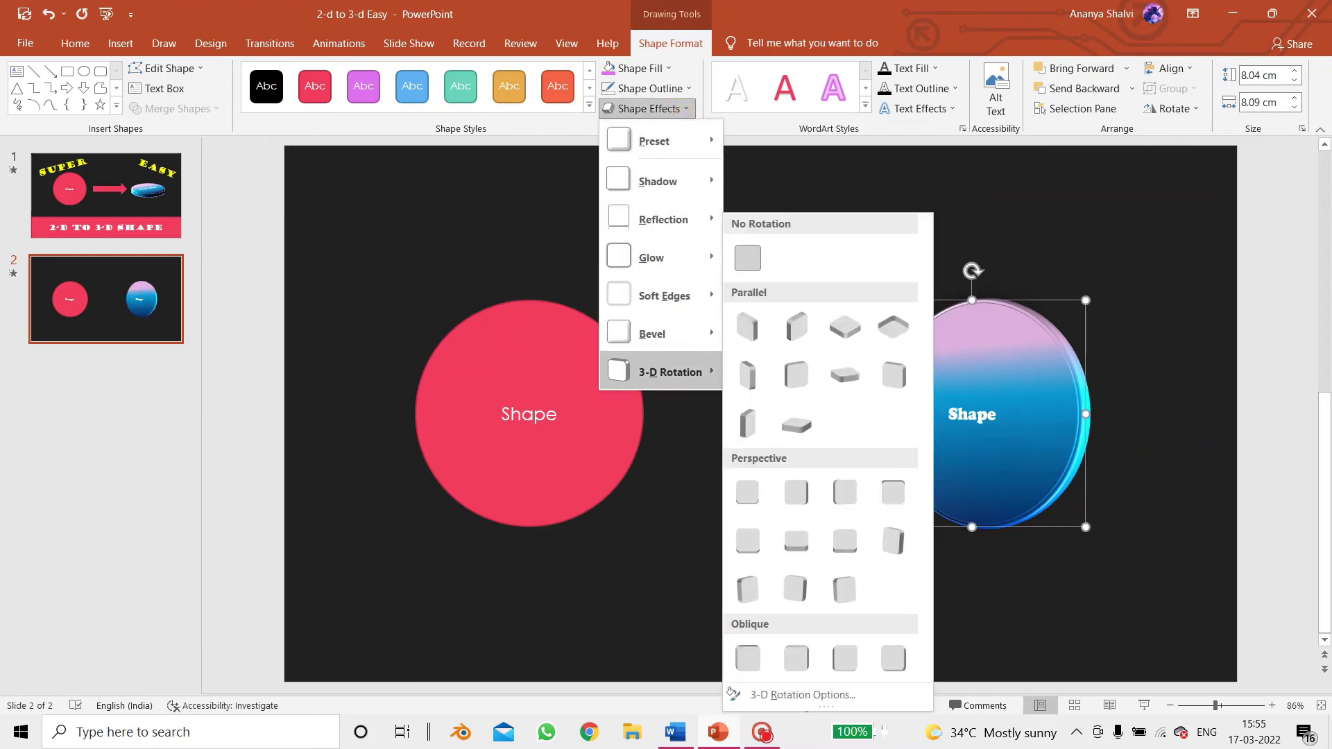
{"action": "key", "text": "Down"}
{"action": "key", "text": "Down"}
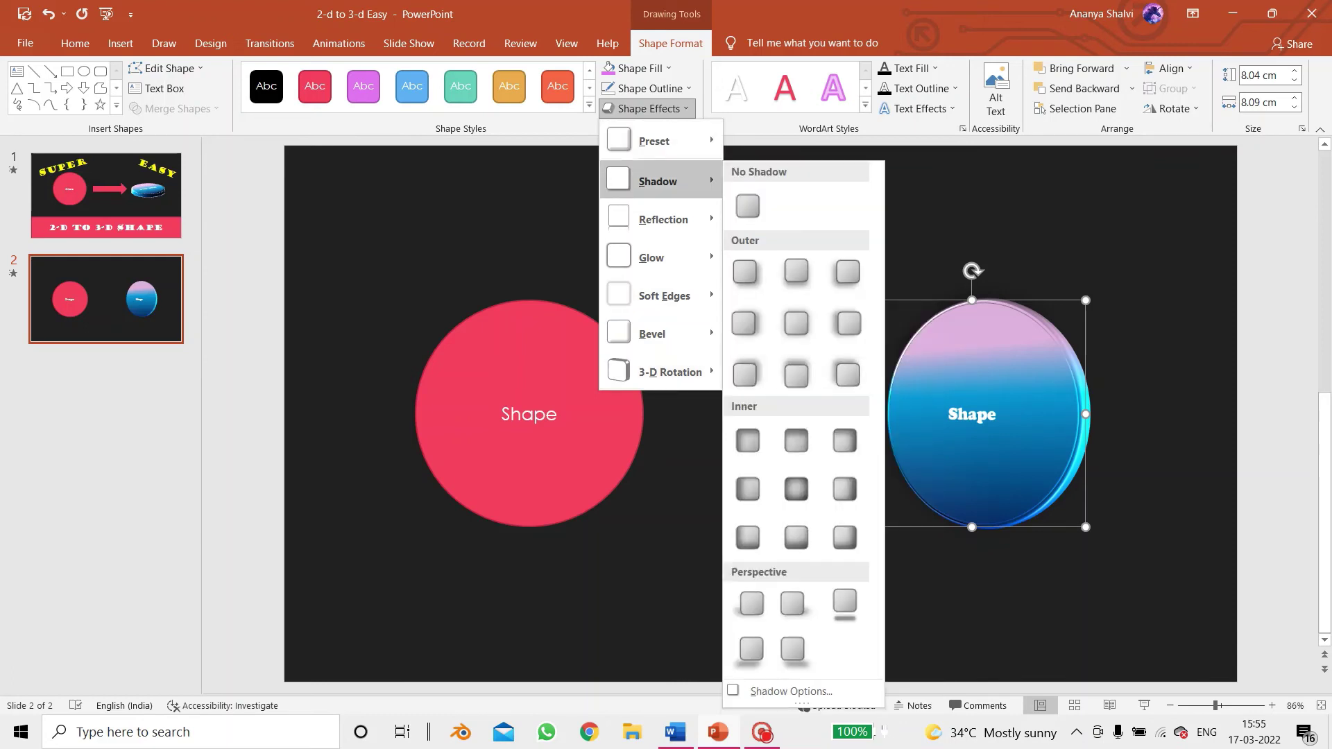
{"action": "key", "text": "Down"}
{"action": "key", "text": "Down"}
{"action": "key", "text": "Down"}
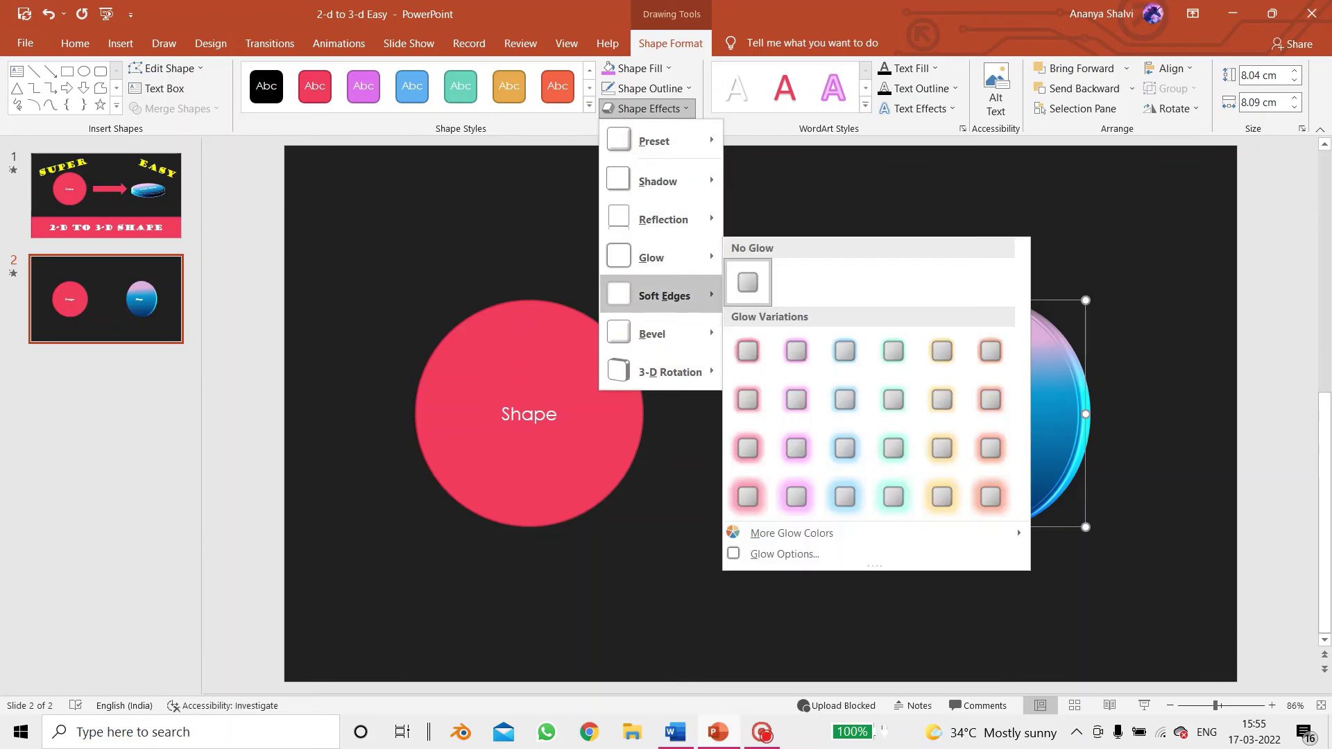
{"action": "key", "text": "Down"}
{"action": "key", "text": "Down"}
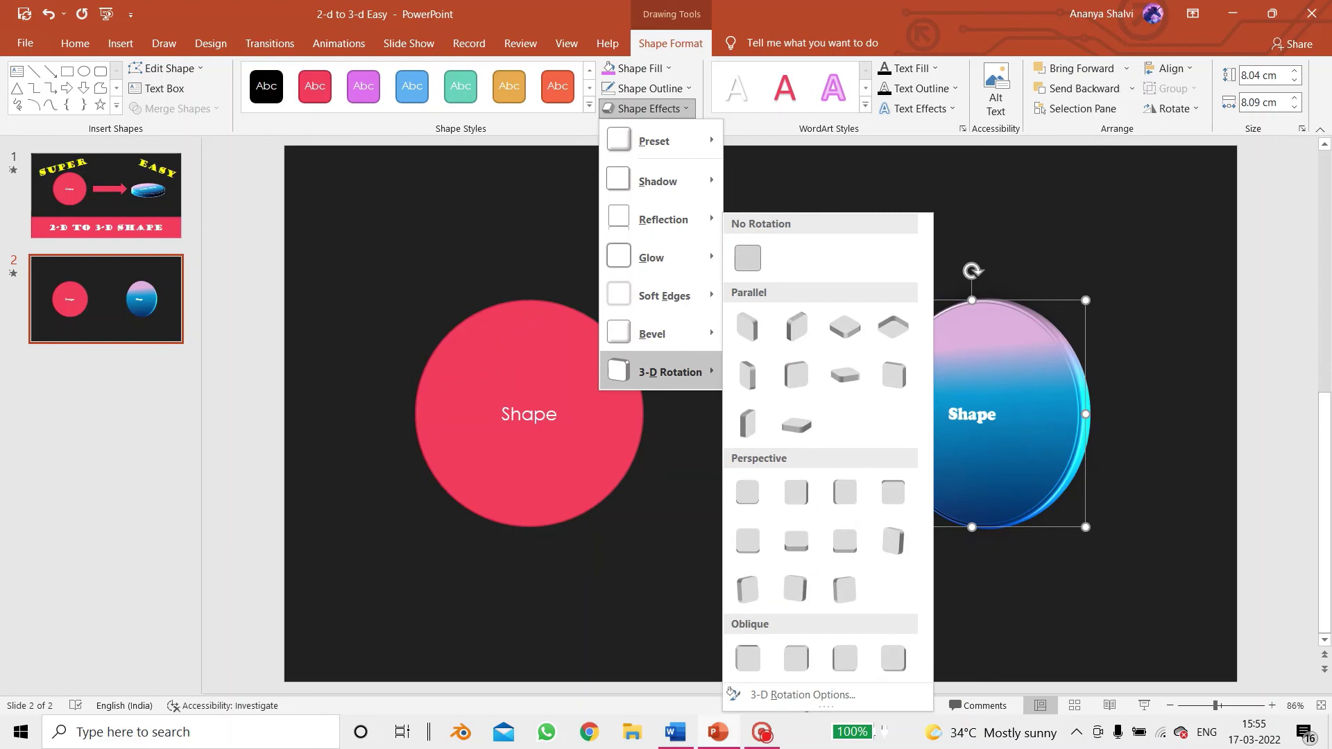
{"action": "key", "text": "Right"}
{"action": "key", "text": "Down"}
{"action": "key", "text": "Down"}
{"action": "key", "text": "Down"}
{"action": "key", "text": "Right"}
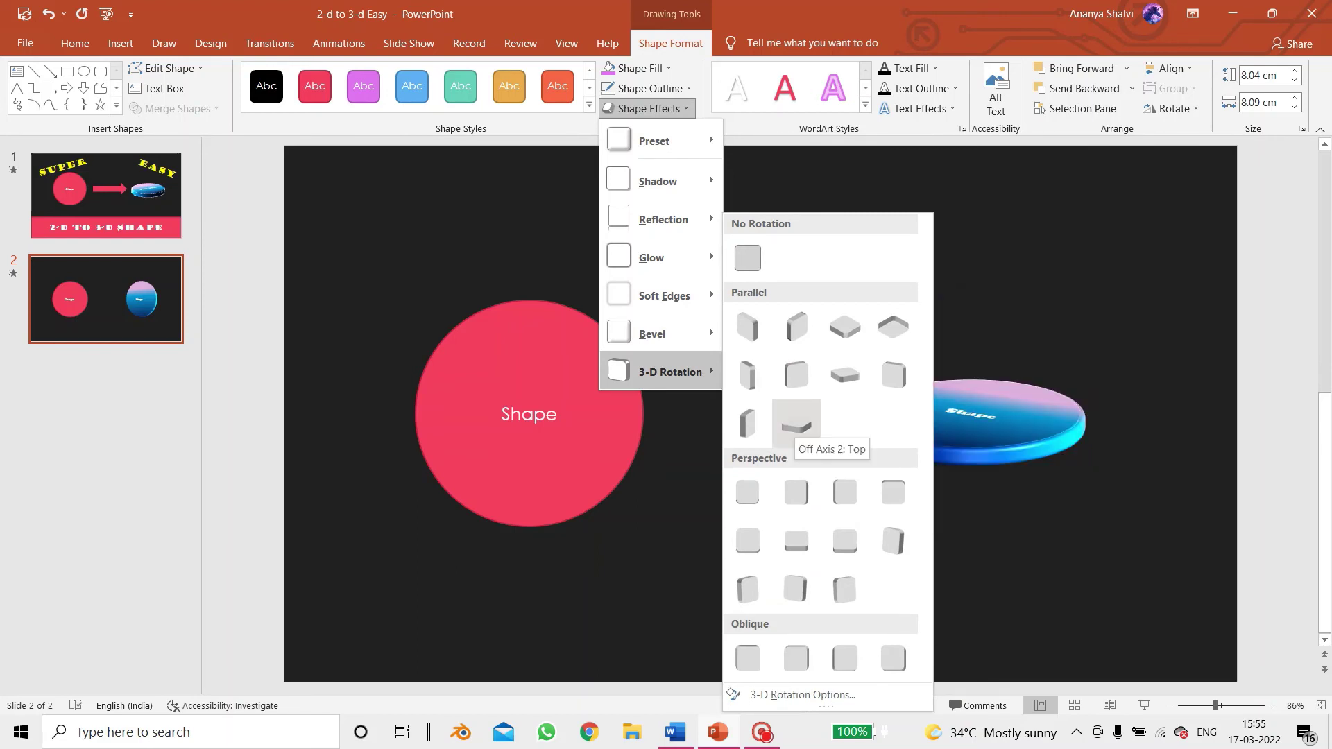
{"action": "key", "text": "Left"}
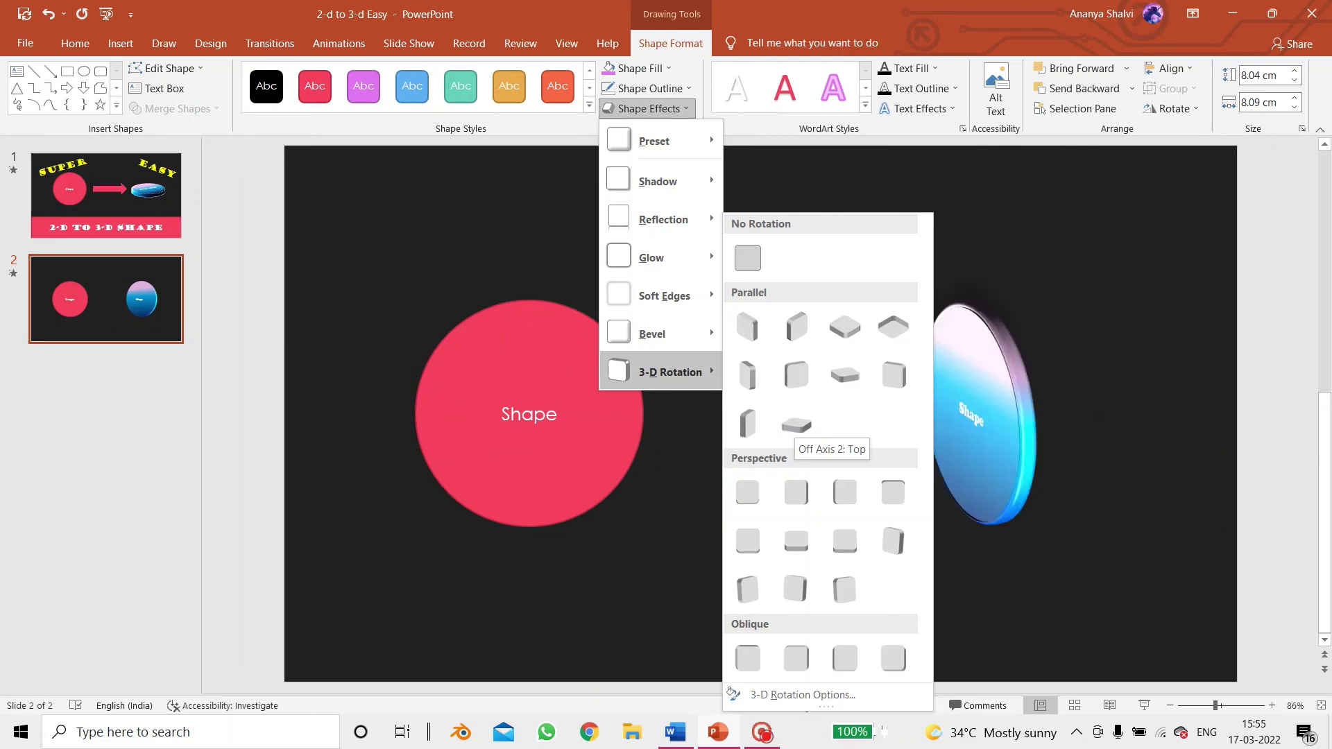
{"action": "key", "text": "Up"}
{"action": "key", "text": "Down"}
{"action": "key", "text": "Down"}
{"action": "key", "text": "Down"}
{"action": "key", "text": "Down"}
{"action": "key", "text": "Down"}
{"action": "key", "text": "Down"}
{"action": "key", "text": "Up"}
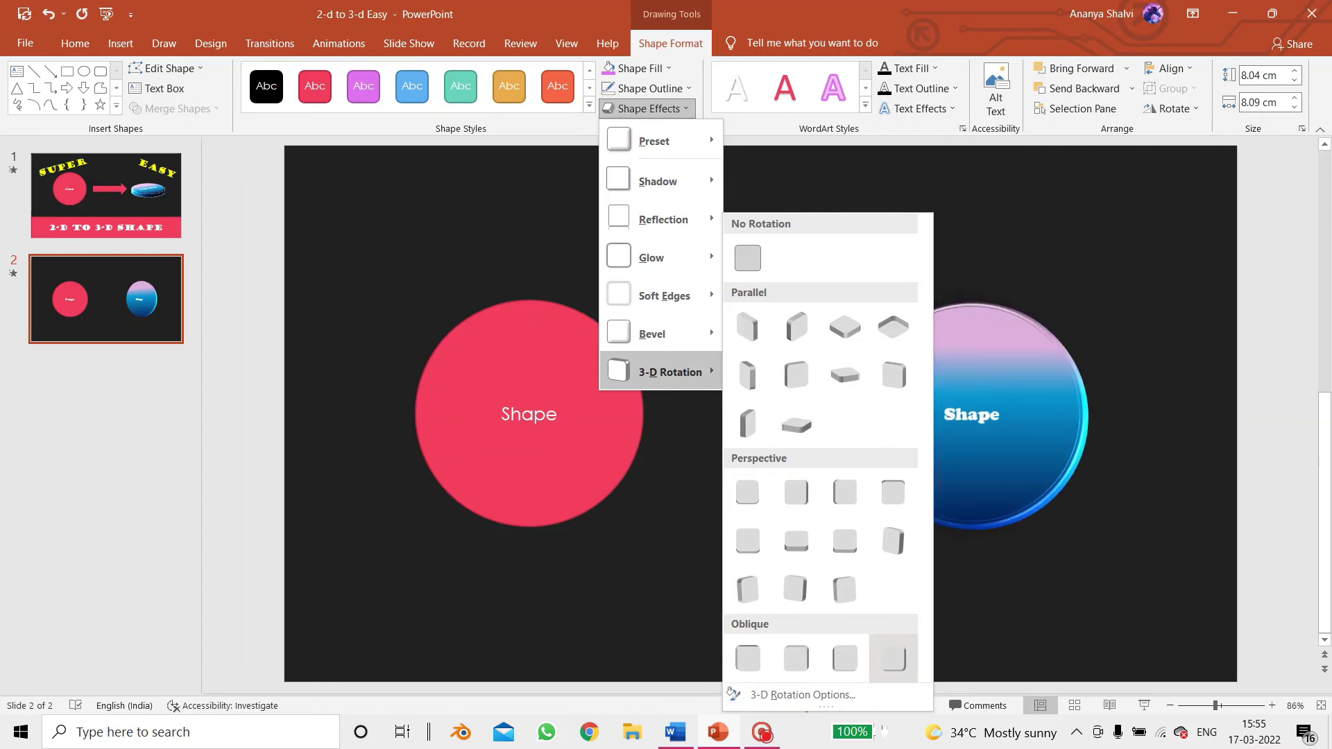
{"action": "key", "text": "Up"}
{"action": "key", "text": "Up"}
{"action": "key", "text": "Up"}
{"action": "key", "text": "Left"}
{"action": "key", "text": "Left"}
{"action": "key", "text": "Up"}
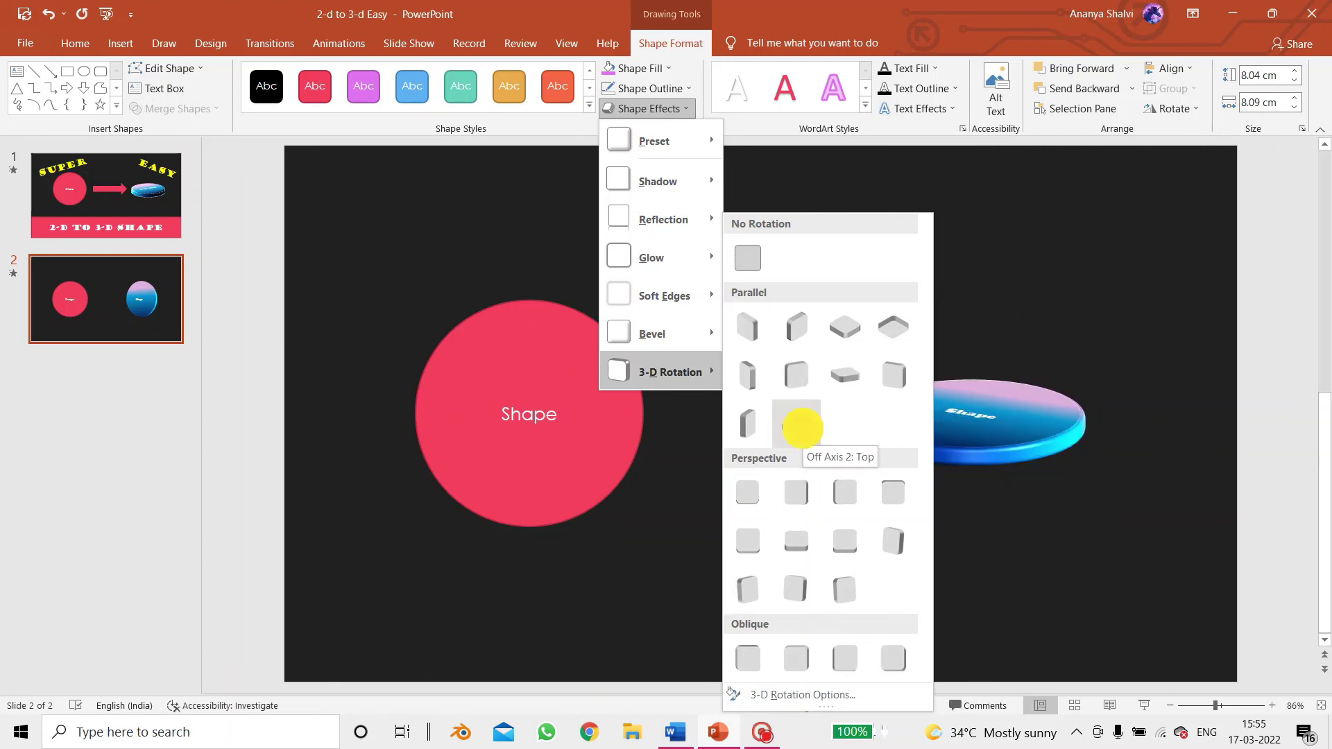
{"action": "left_click", "coordinate": [797, 425]}
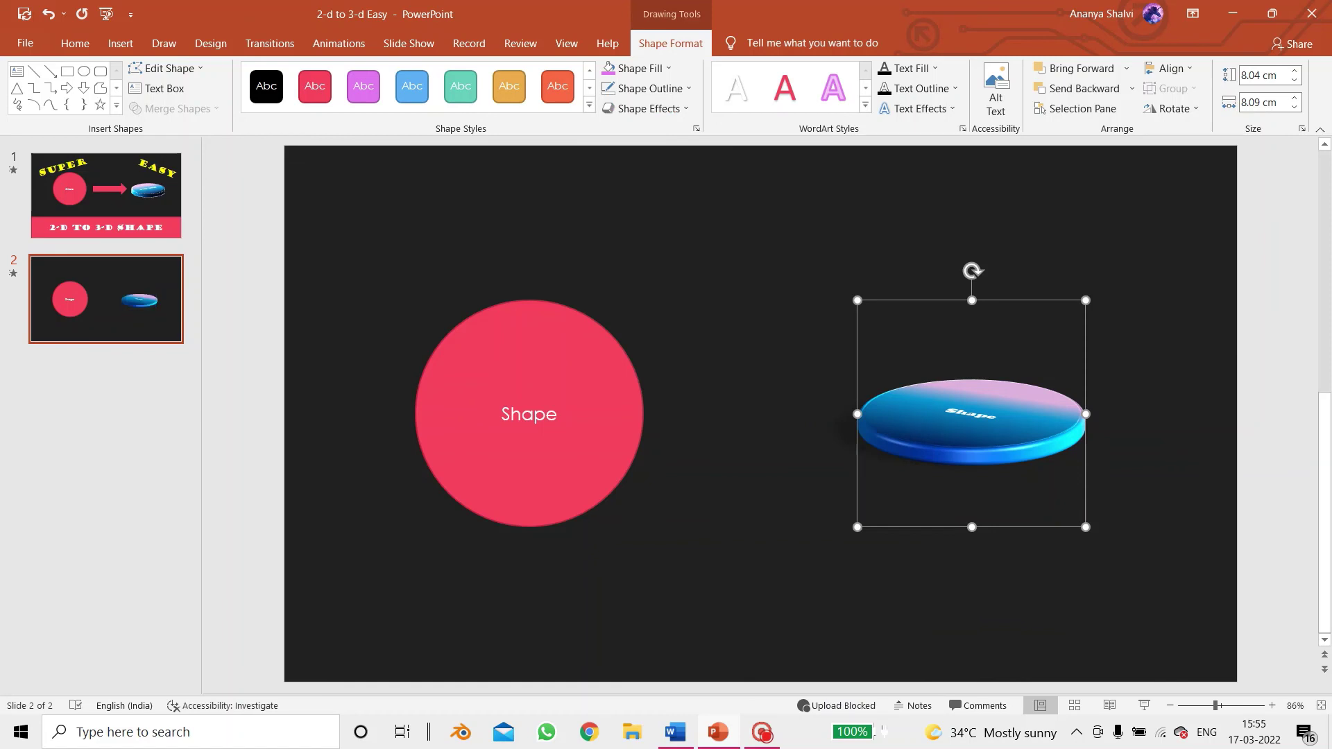
Step: Deselect the disc to view the red circle beside the tilted gradient coin
{"action": "key", "text": "Escape"}
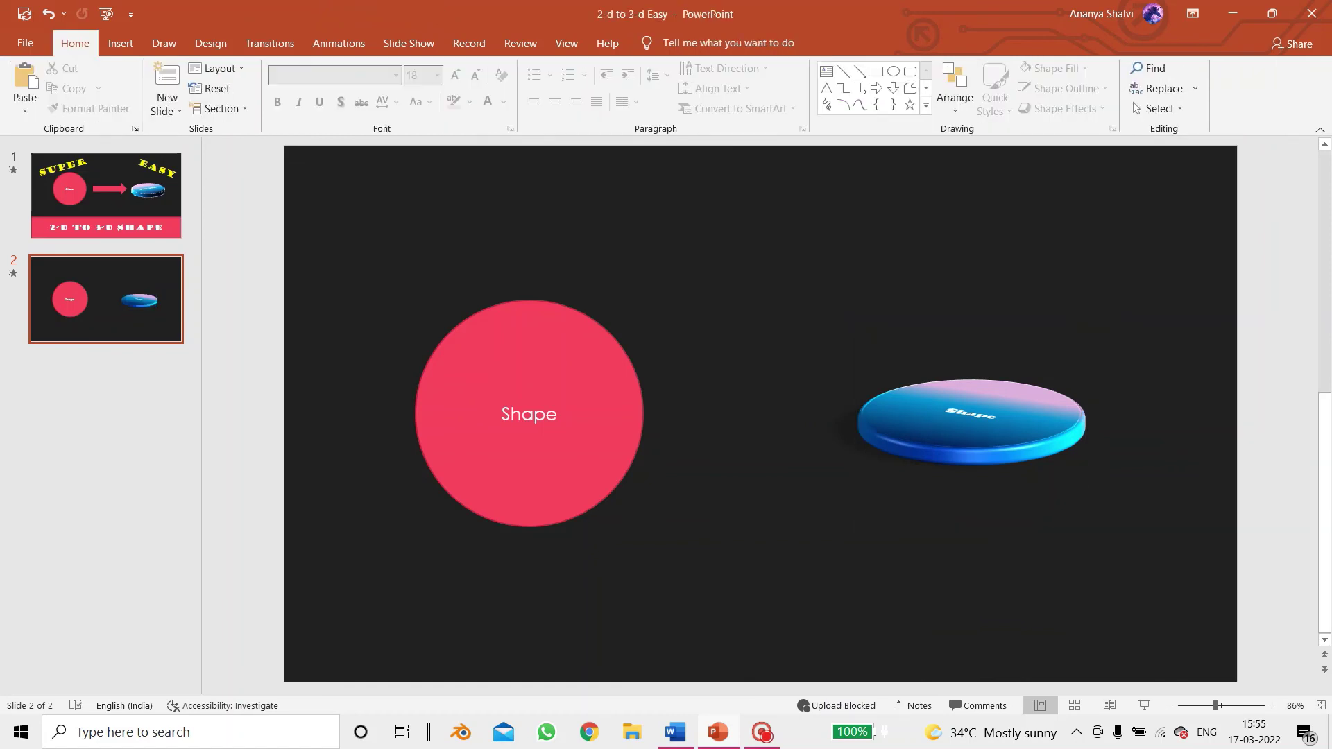